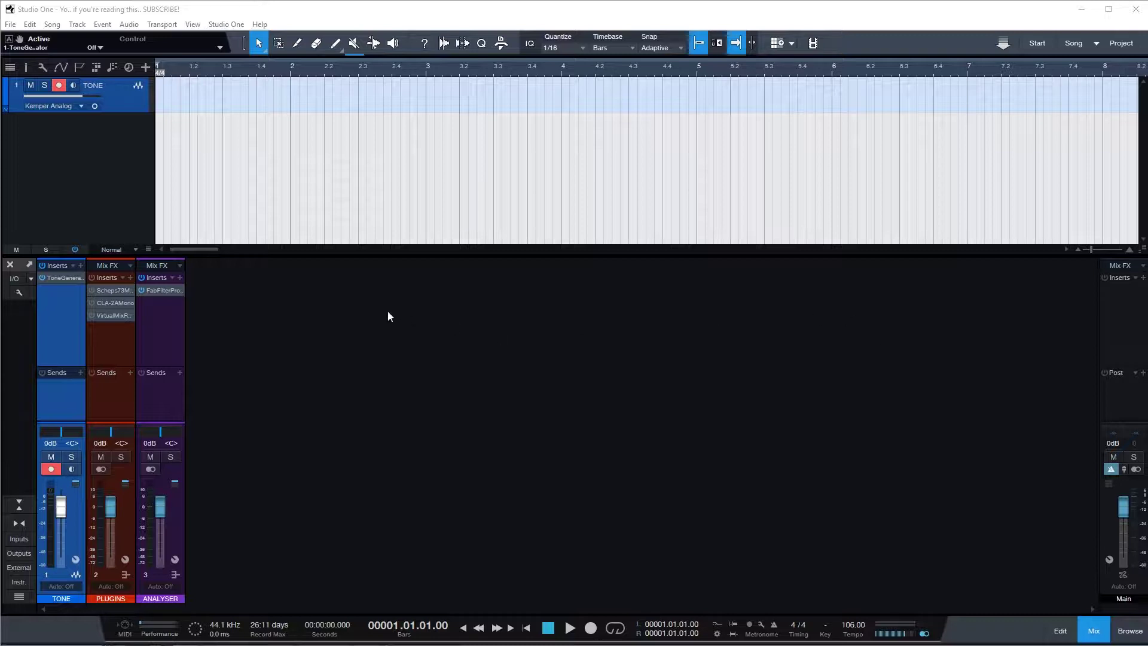
Open the TONE track's Tone Generator editor and shift its window to the left.
left_click(55, 279)
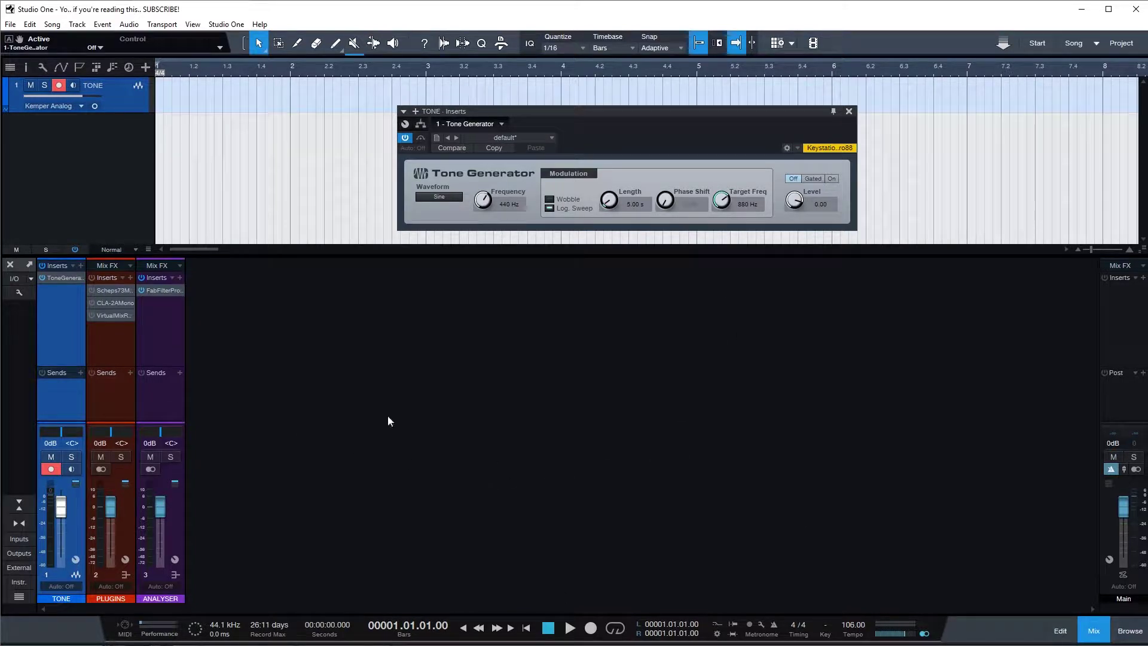
left_click_drag(555, 113, 339, 100)
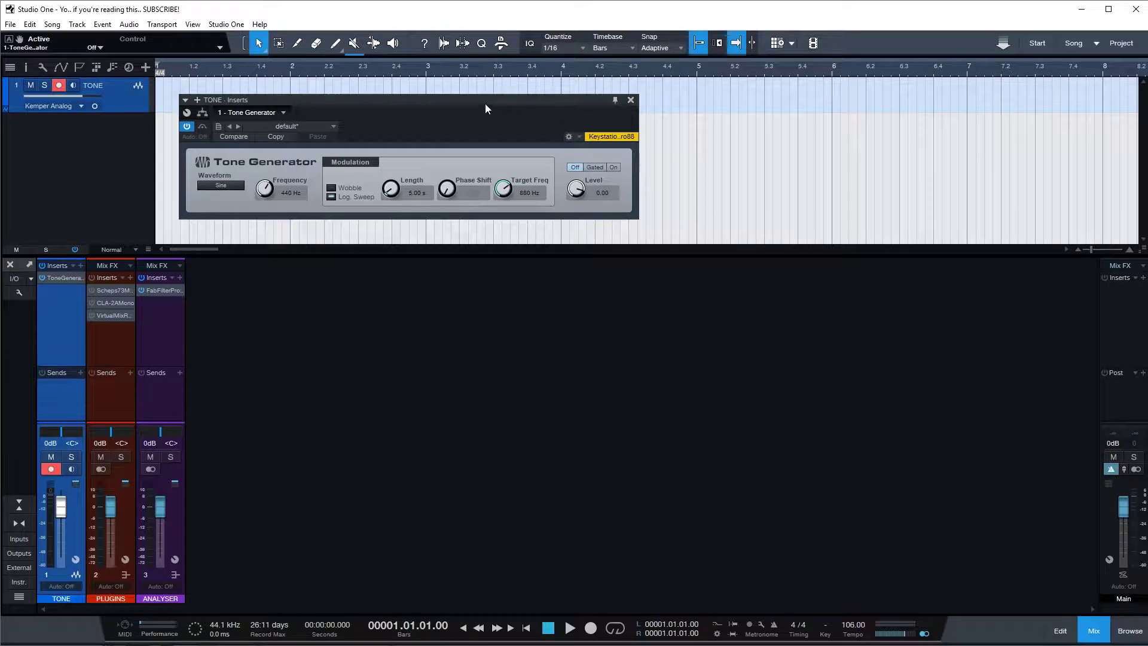
left_click_drag(483, 102, 457, 115)
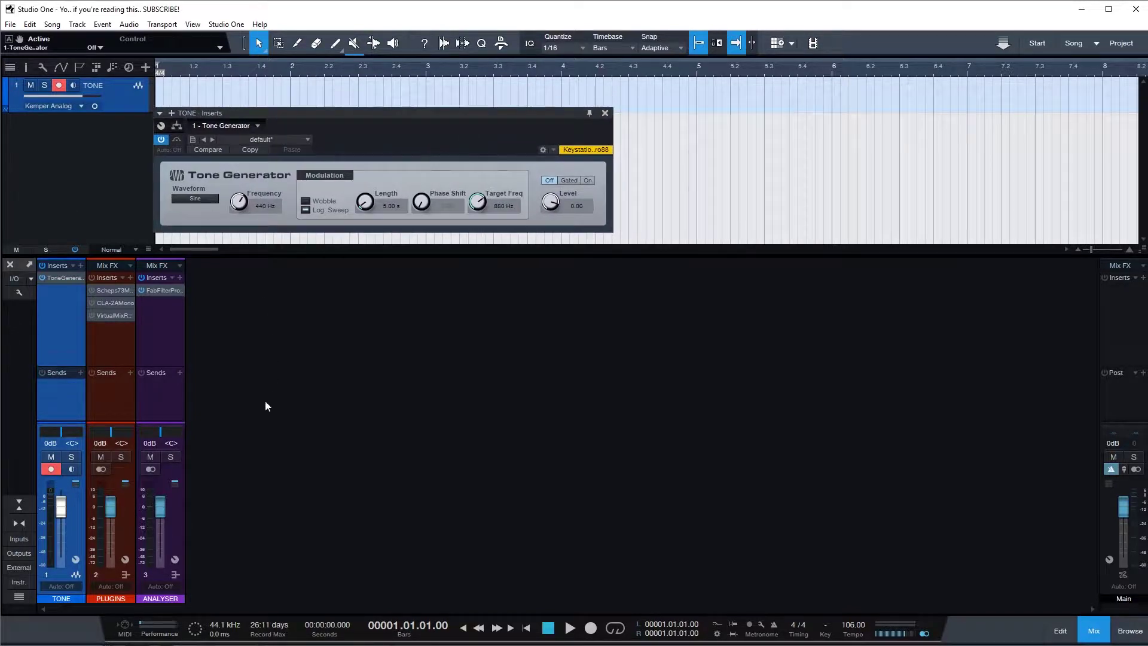
Open FabFilter Pro-Q 2 on the ANALYSER channel and move its window to the right.
left_click(161, 289)
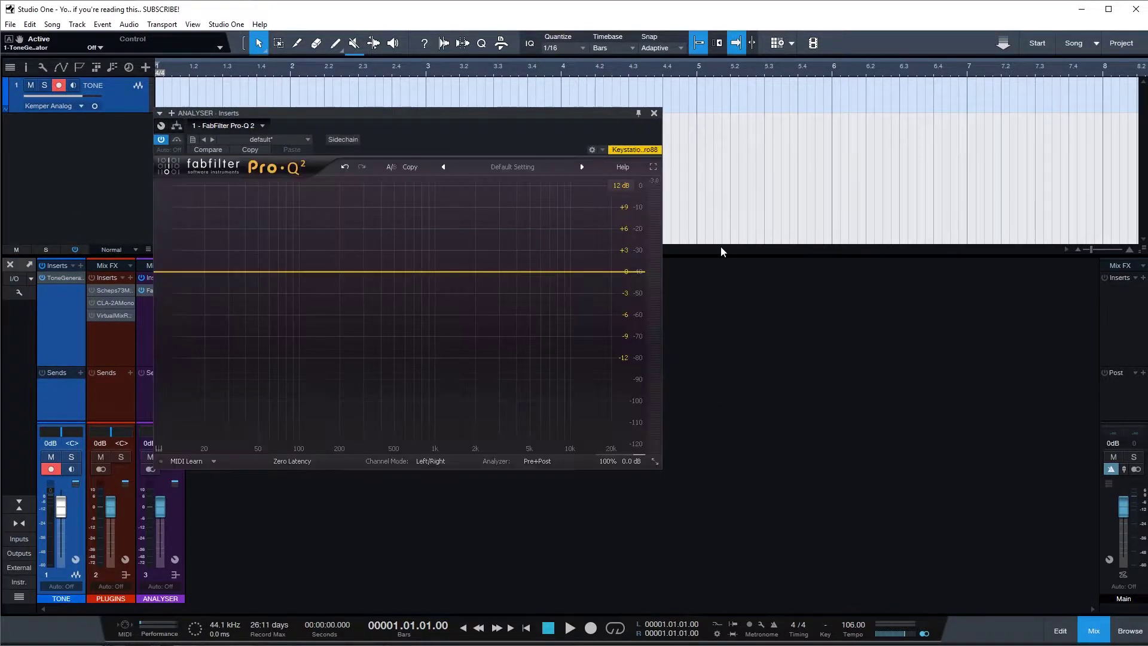
left_click_drag(444, 119, 920, 79)
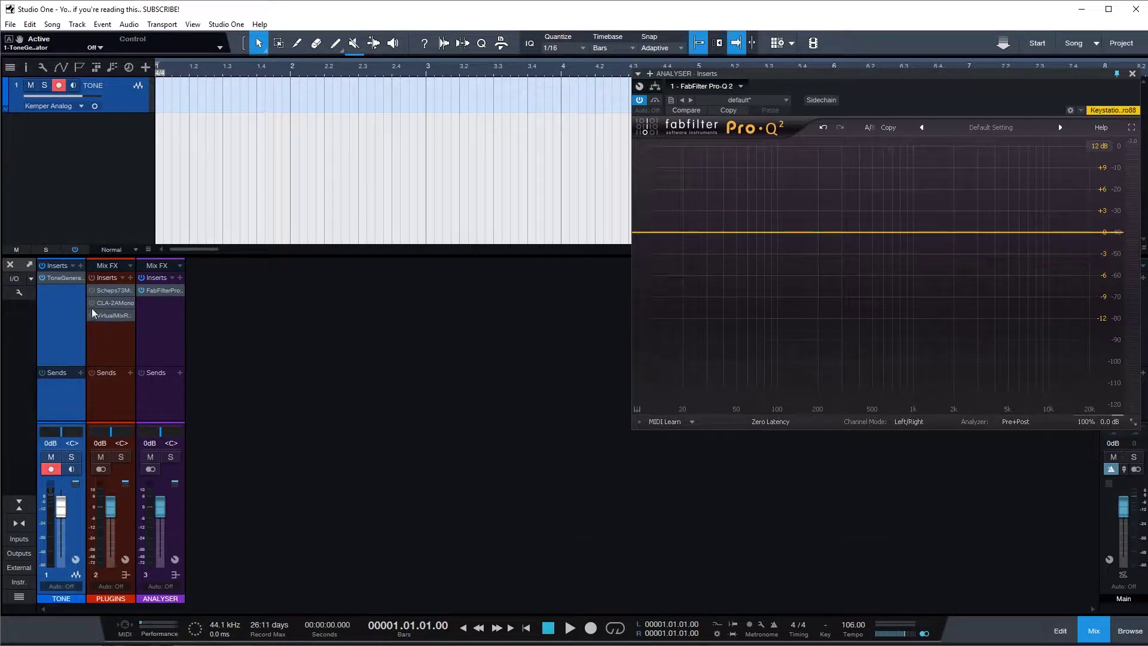
Open the Scheps 73 Mono editor, move it left, then close it.
left_click(110, 291)
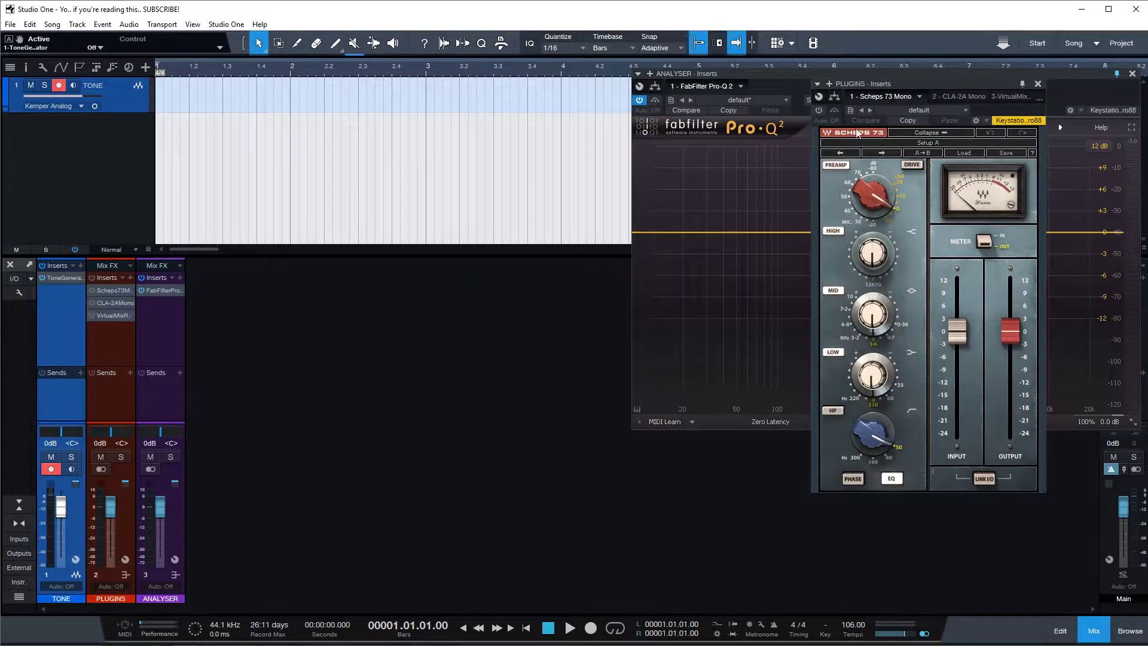
left_click_drag(917, 82, 393, 120)
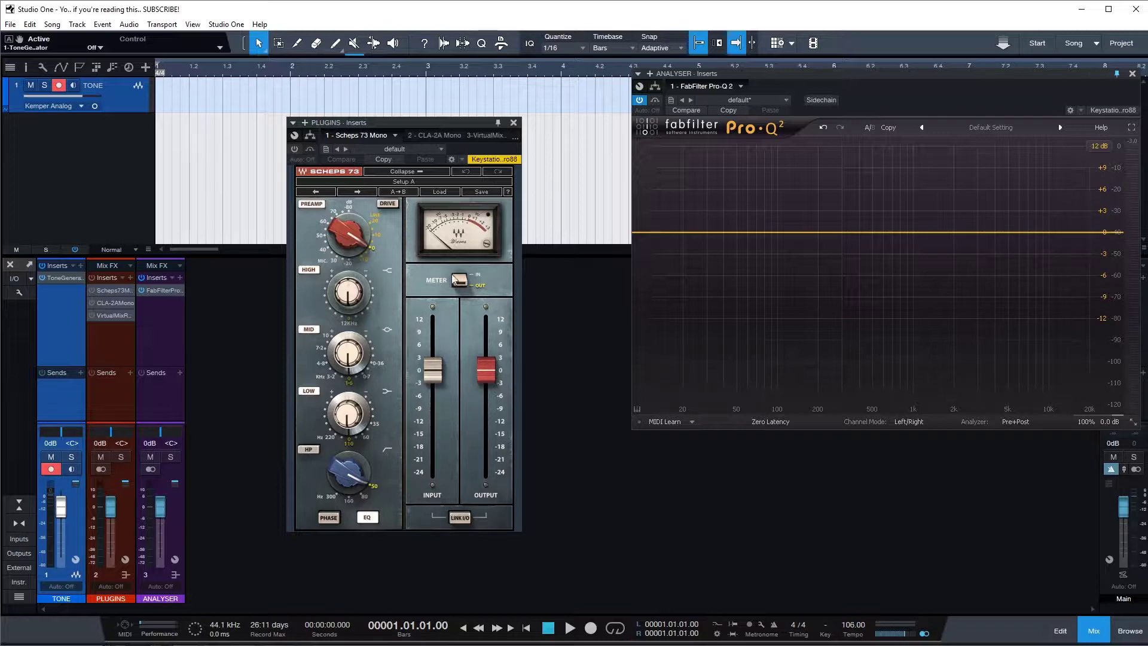
left_click(513, 122)
Look over the CLA-2A Mono, then open the Virtual Mix Rack and move it left.
double_click(115, 303)
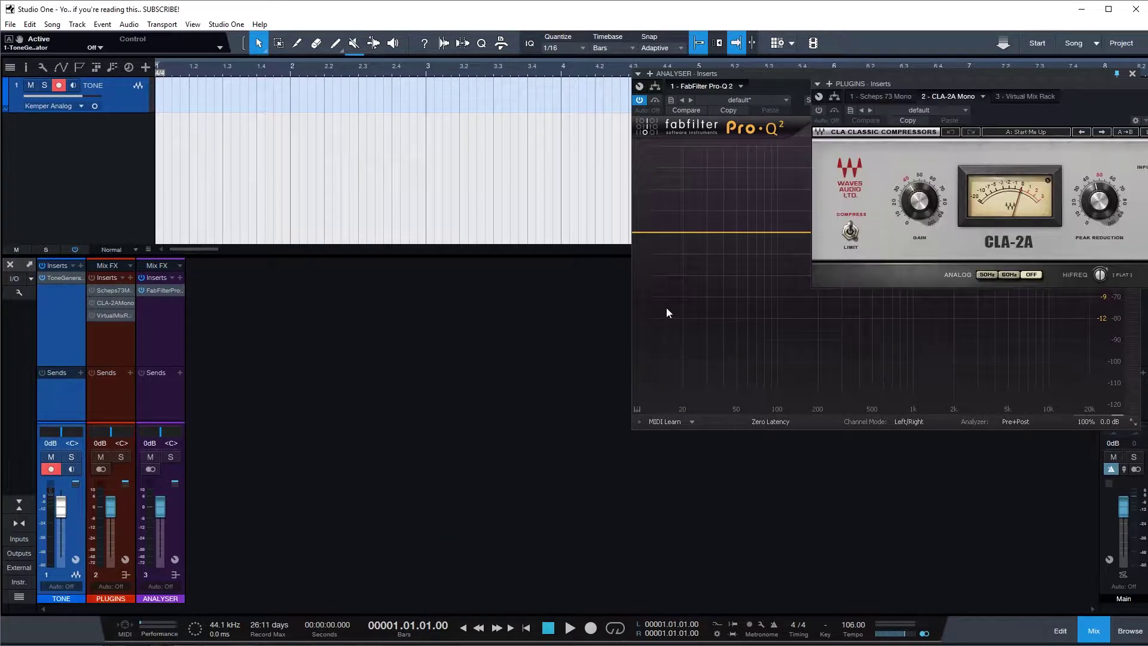
left_click_drag(897, 84, 278, 231)
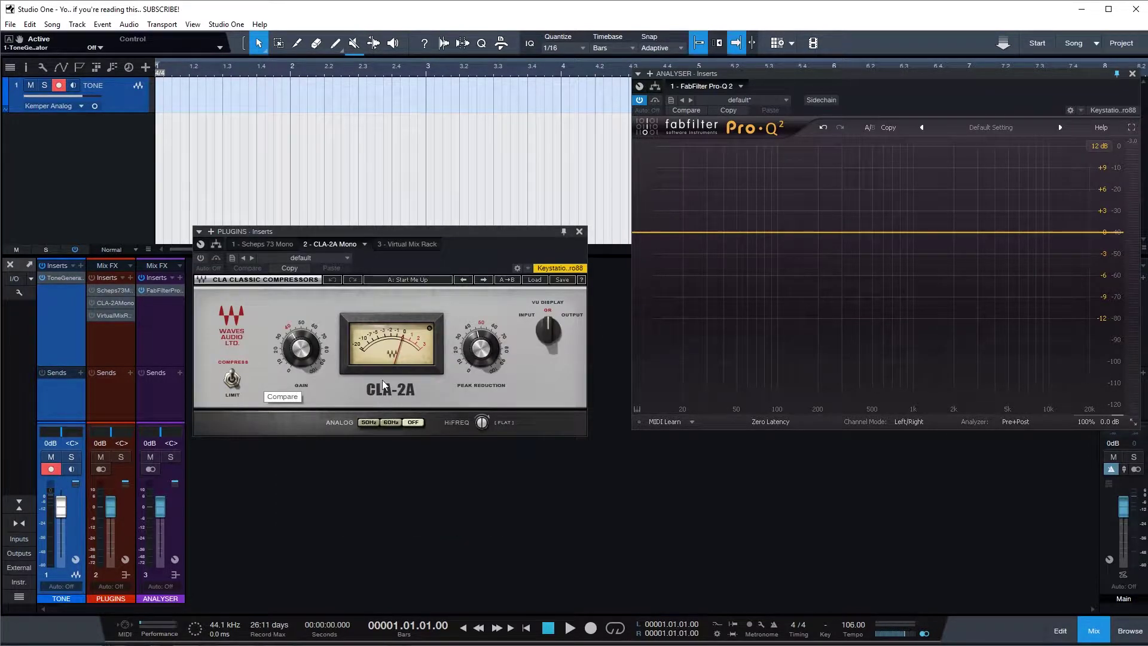
left_click(579, 232)
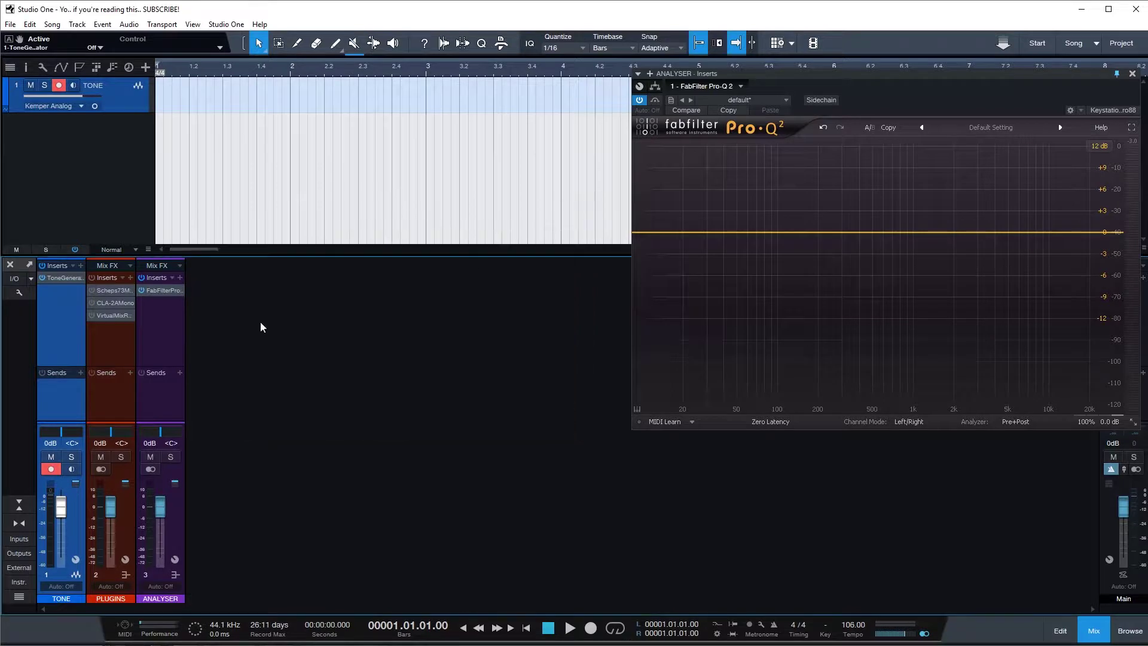
double_click(116, 317)
left_click_drag(641, 110, 376, 110)
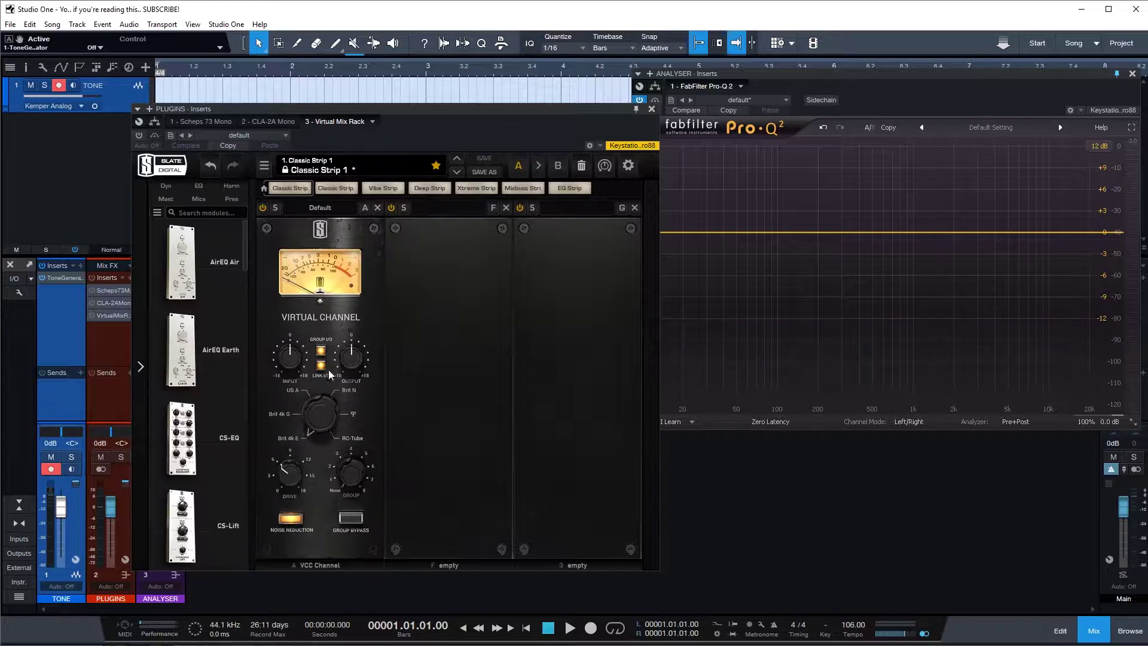
Switch the Tone Generator's test tone on at 200 Hz.
left_click(651, 108)
left_click(61, 278)
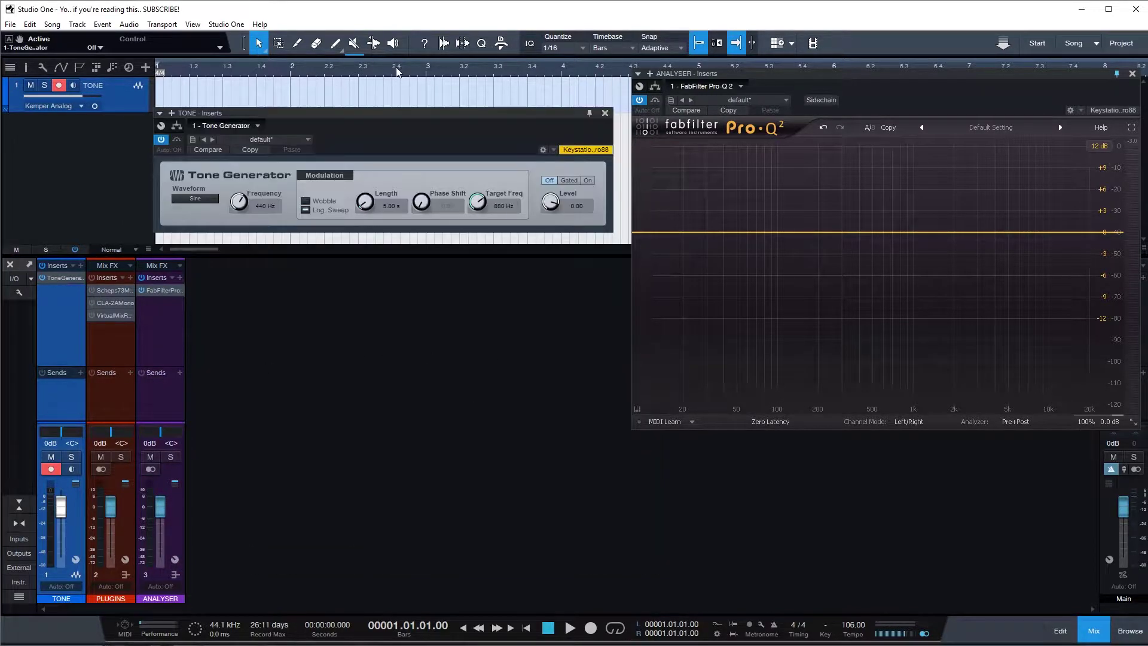
left_click(588, 181)
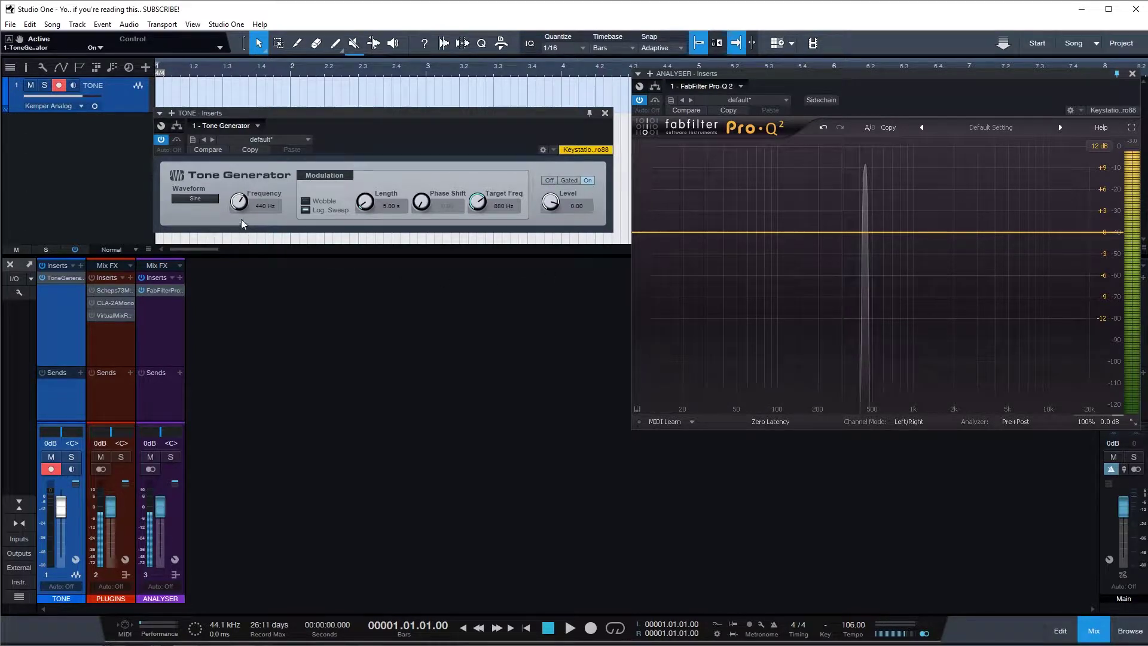
left_click(275, 204)
type("200")
key("Return")
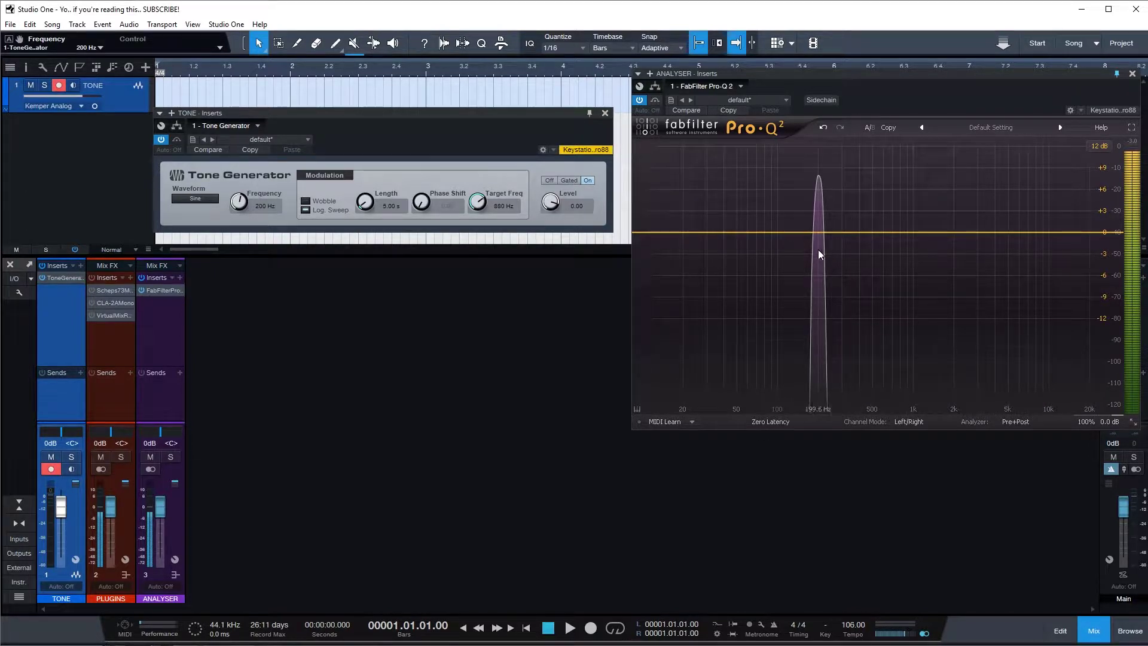
Show the channel I/O routing and lower the ANALYSER fader to -4.2 dB.
left_click(605, 114)
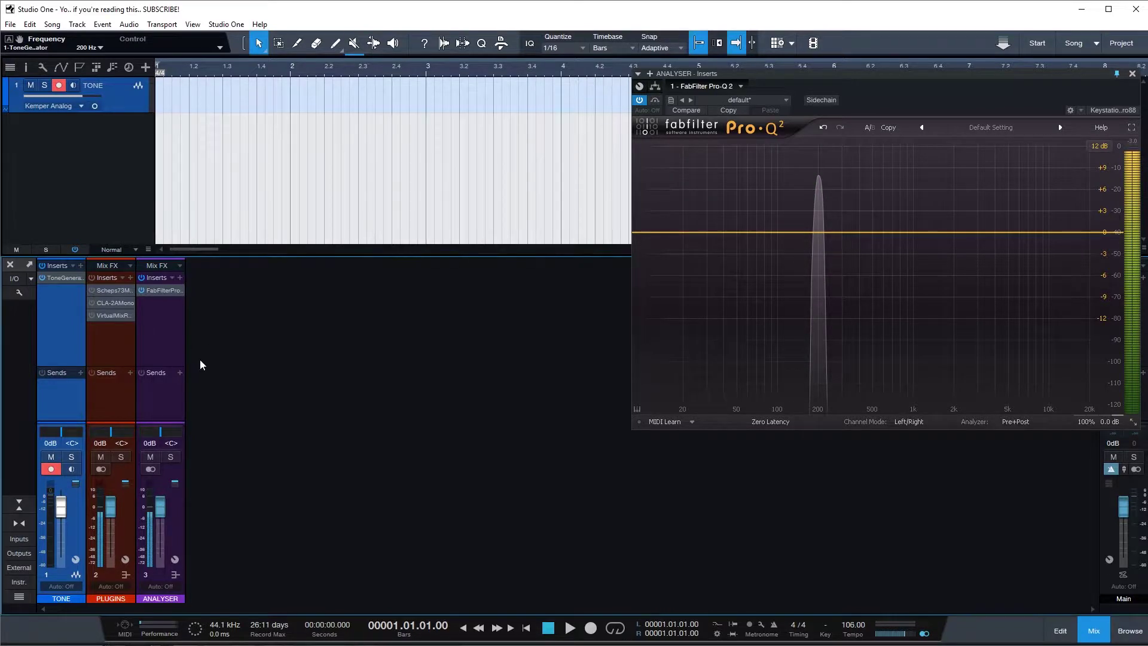
left_click(151, 422)
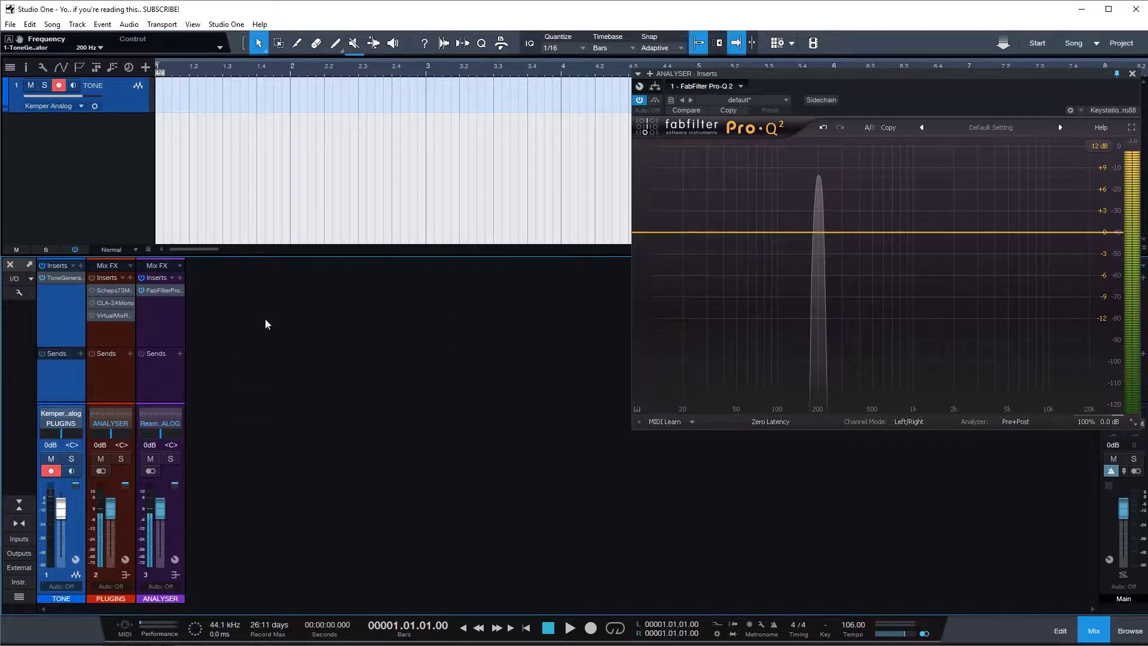
left_click_drag(162, 515, 170, 523)
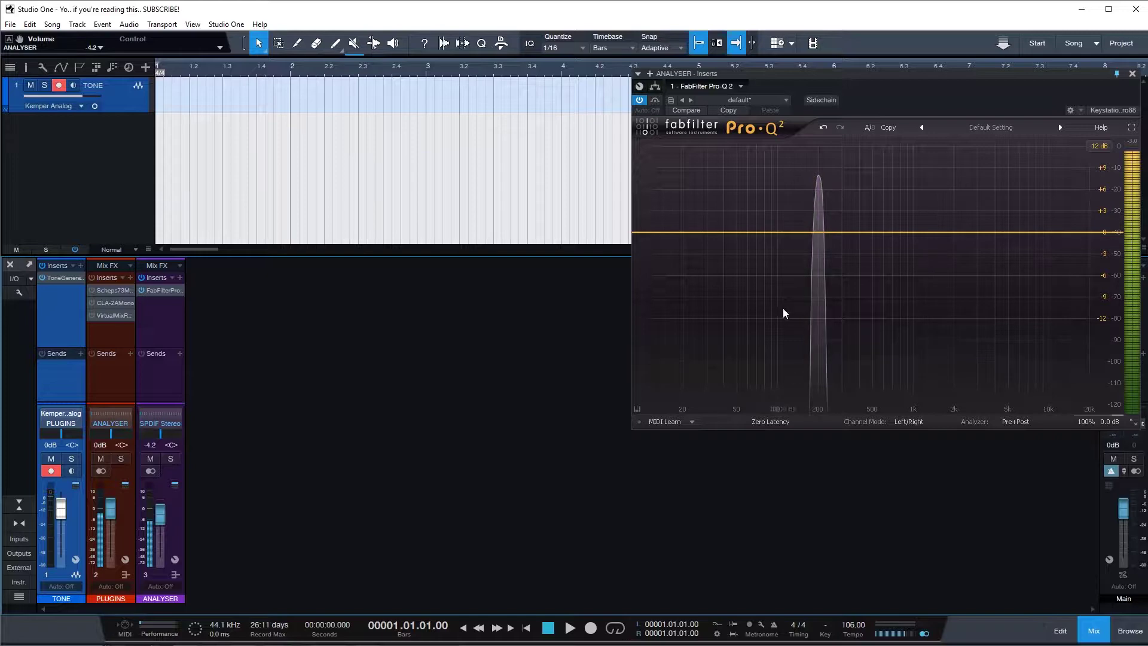
Enable the Scheps 73 preamp and read Pro-Q 2's harmonic peaks near 400 and 800 Hz.
left_click(113, 290)
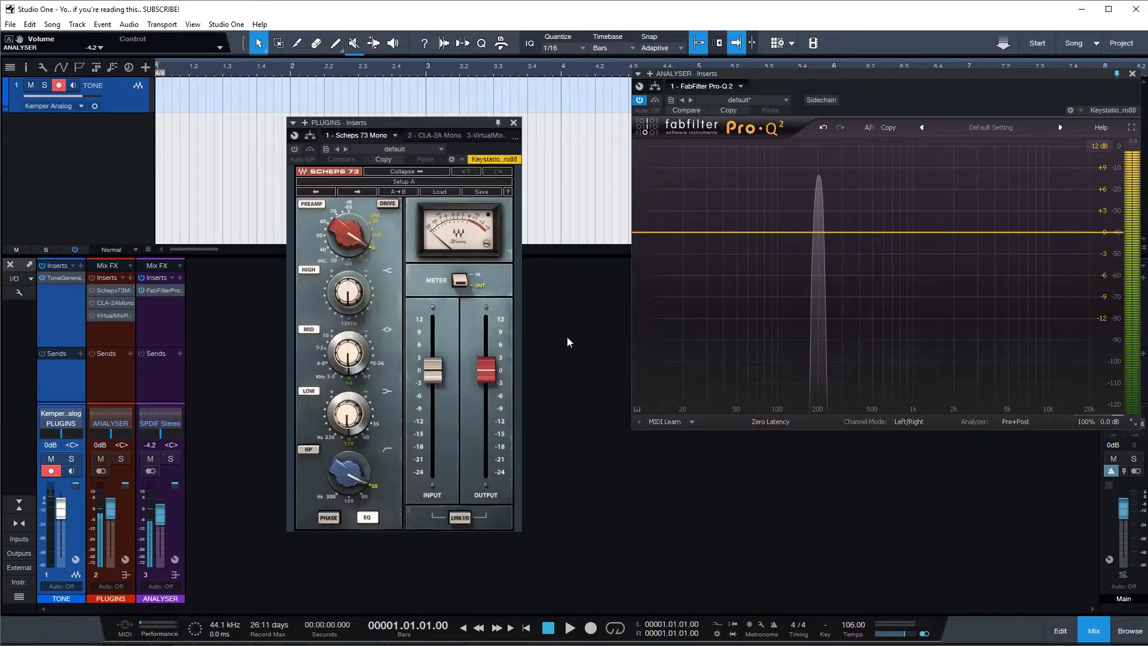
mouse_move(393, 122)
left_mouse_down()
mouse_move(441, 104)
mouse_move(415, 116)
left_mouse_up()
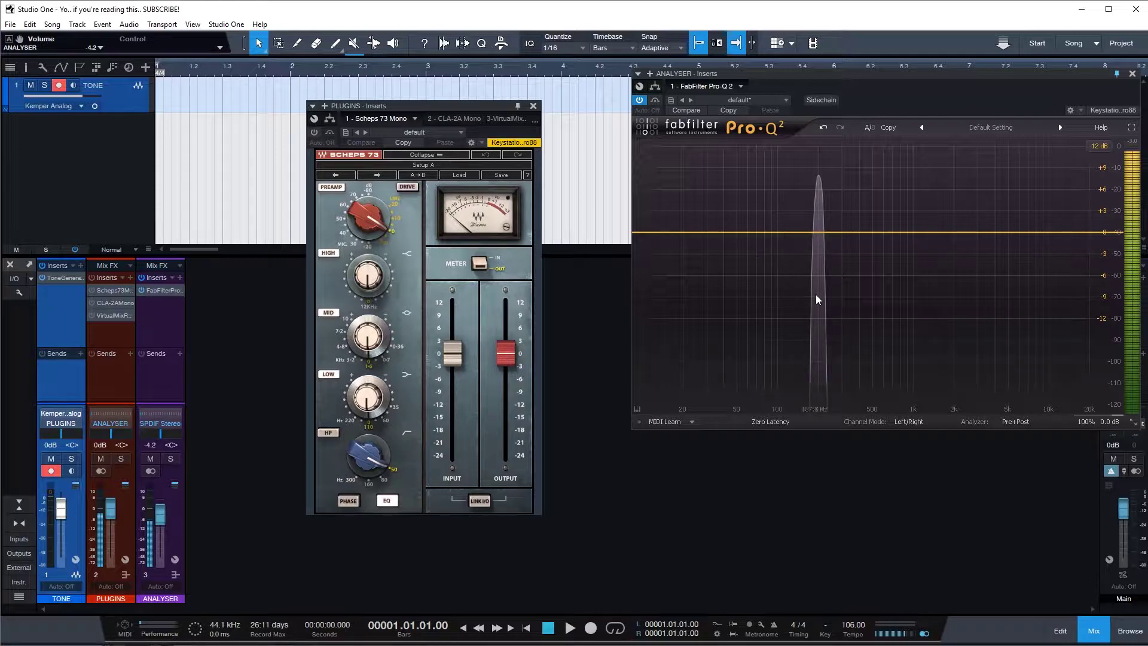
mouse_move(818, 378)
left_click(315, 133)
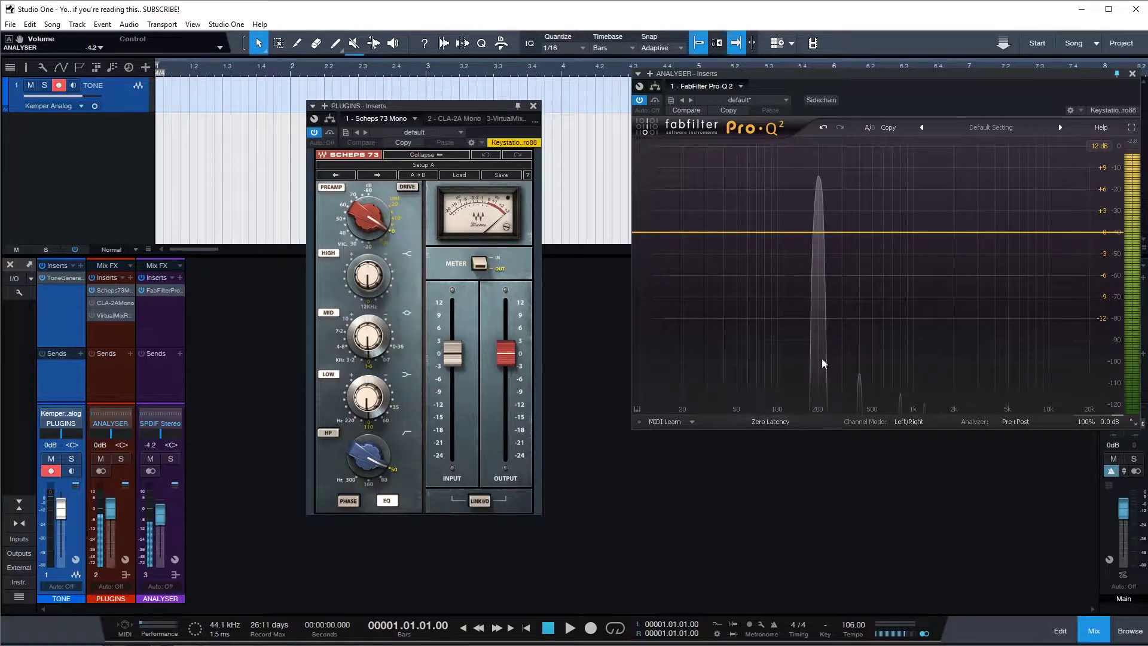
mouse_move(860, 375)
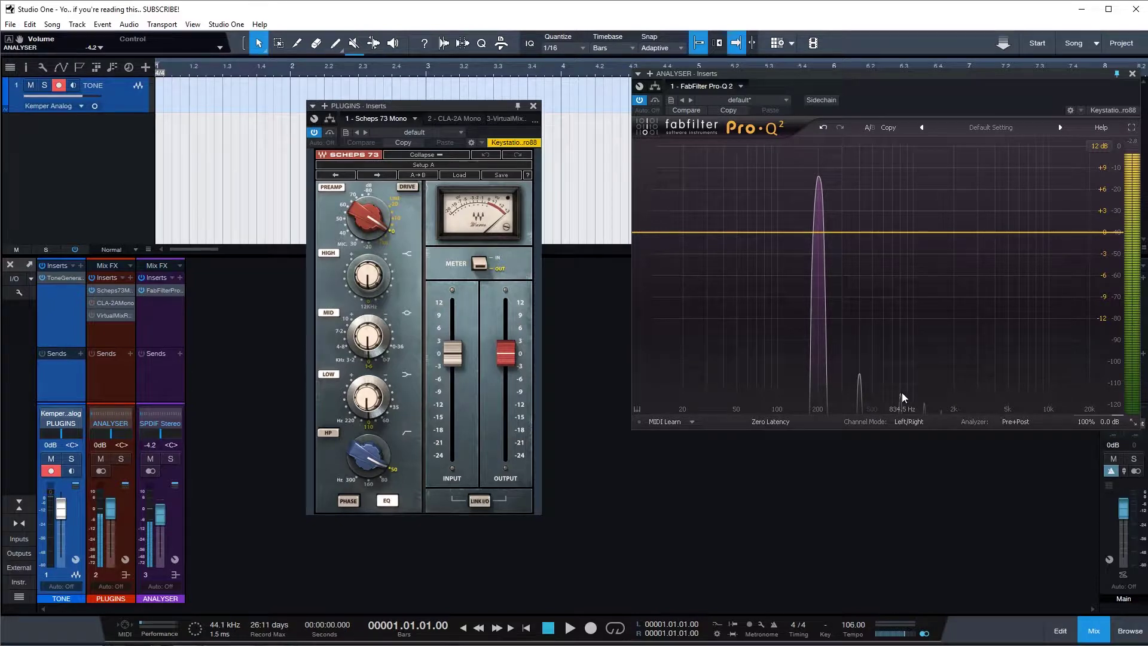
mouse_move(902, 393)
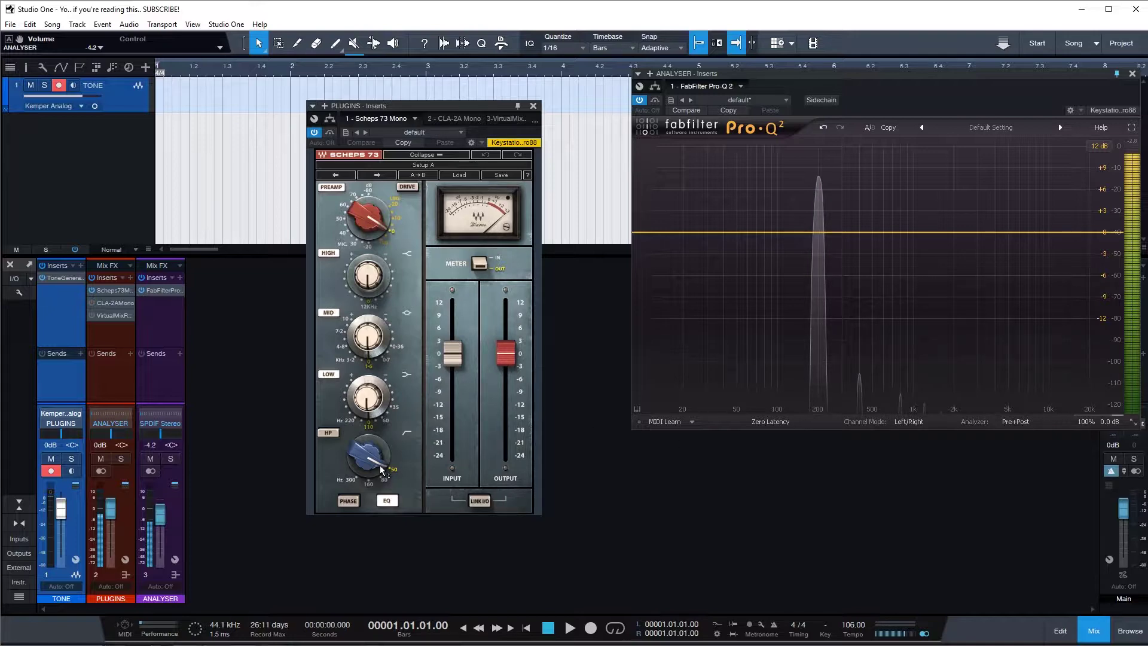
Zero the Scheps 73 high band, link input and output, and set the input to 0 dB.
mouse_move(367, 280)
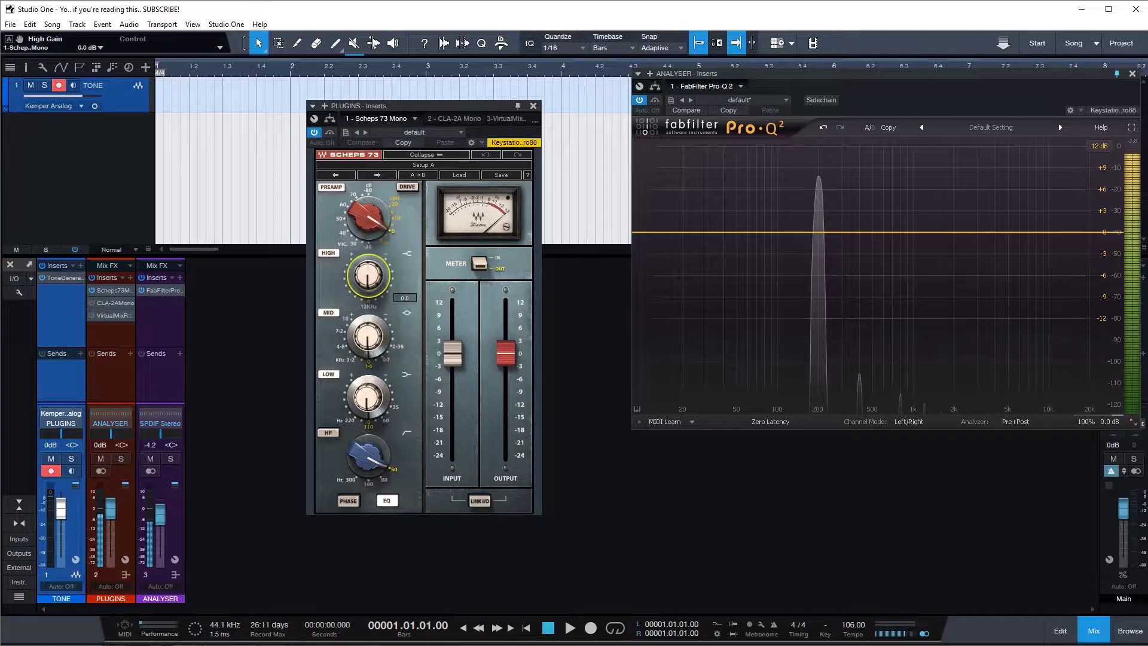
scroll(367, 279, "up", 3)
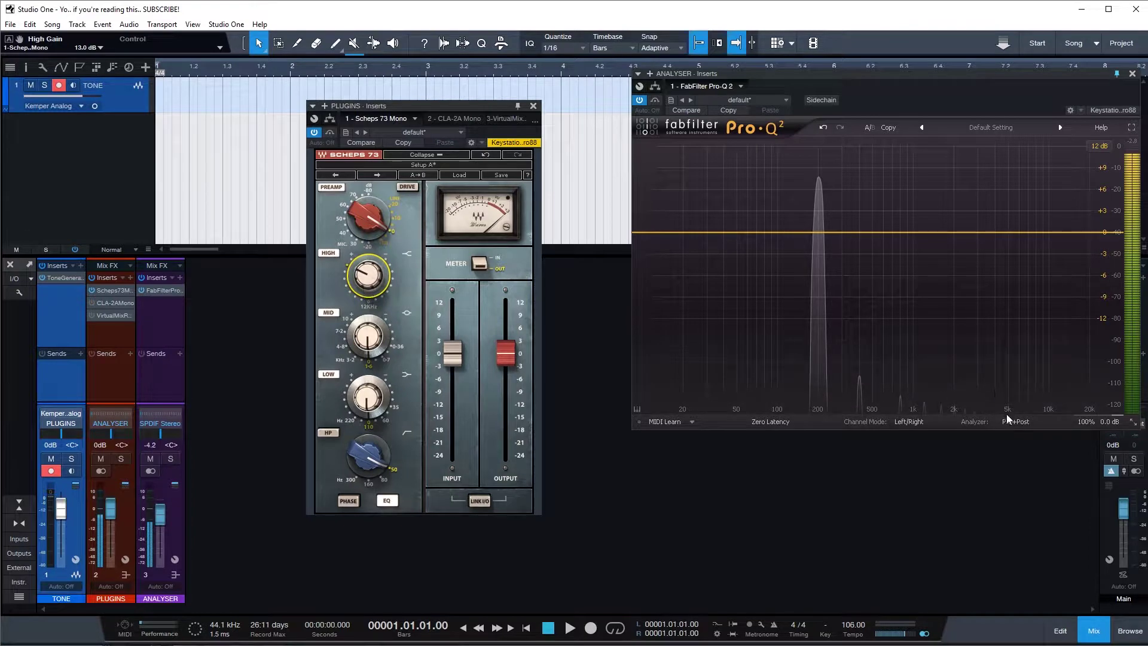
left_click(370, 283, "alt")
left_click(479, 501)
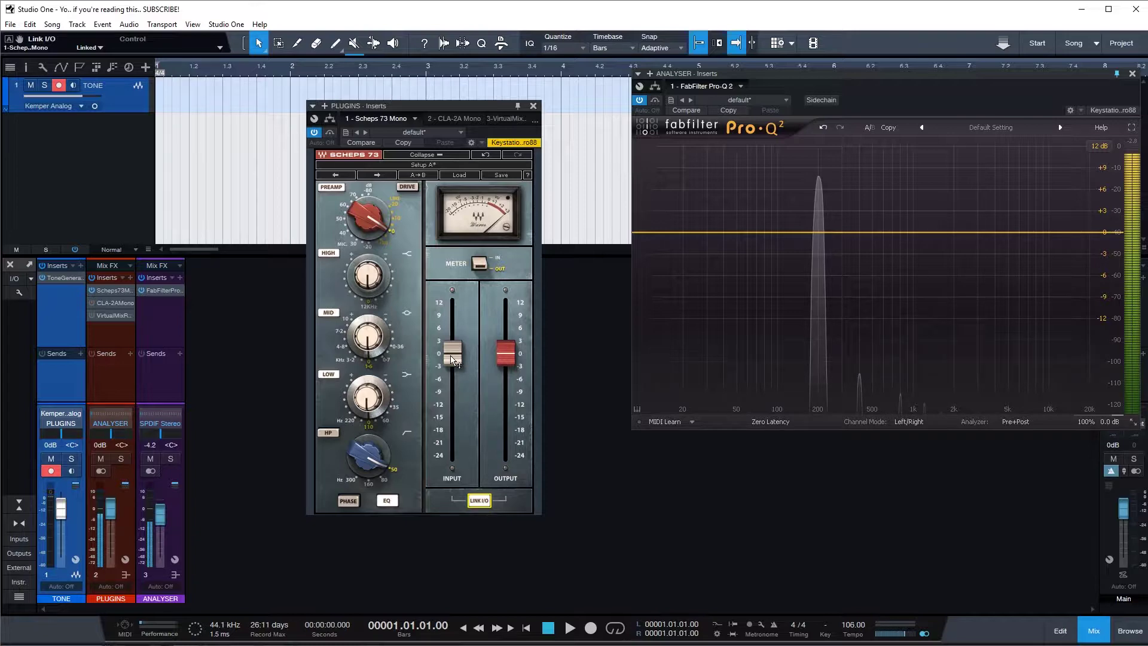
left_click_drag(453, 361, 452, 310)
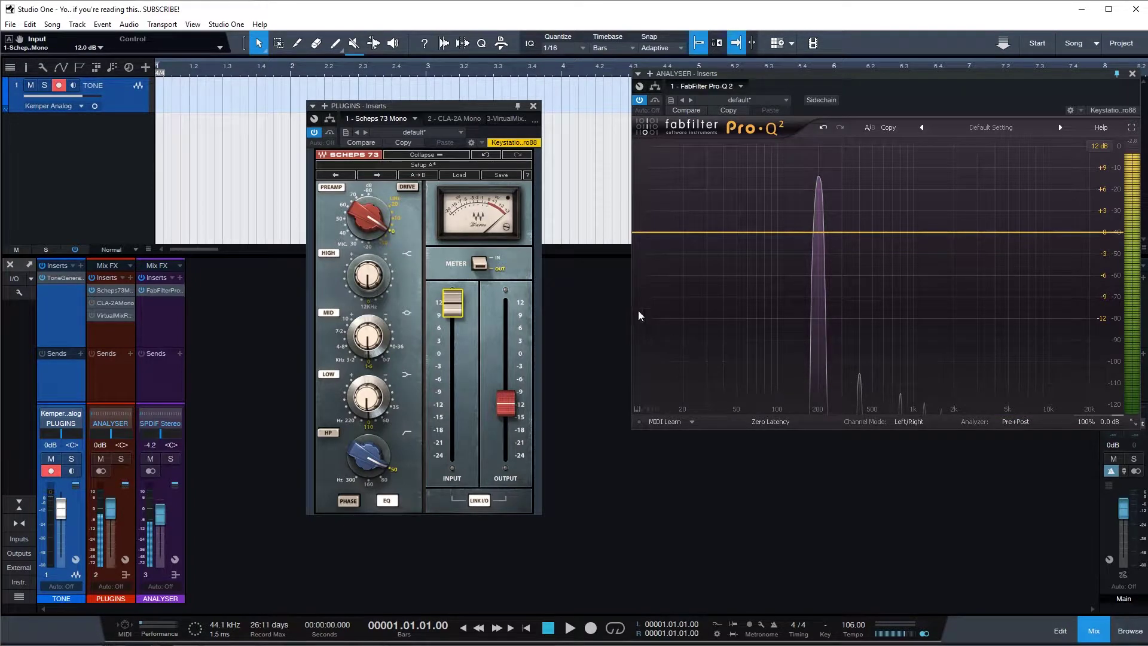
left_click_drag(476, 313, 478, 372)
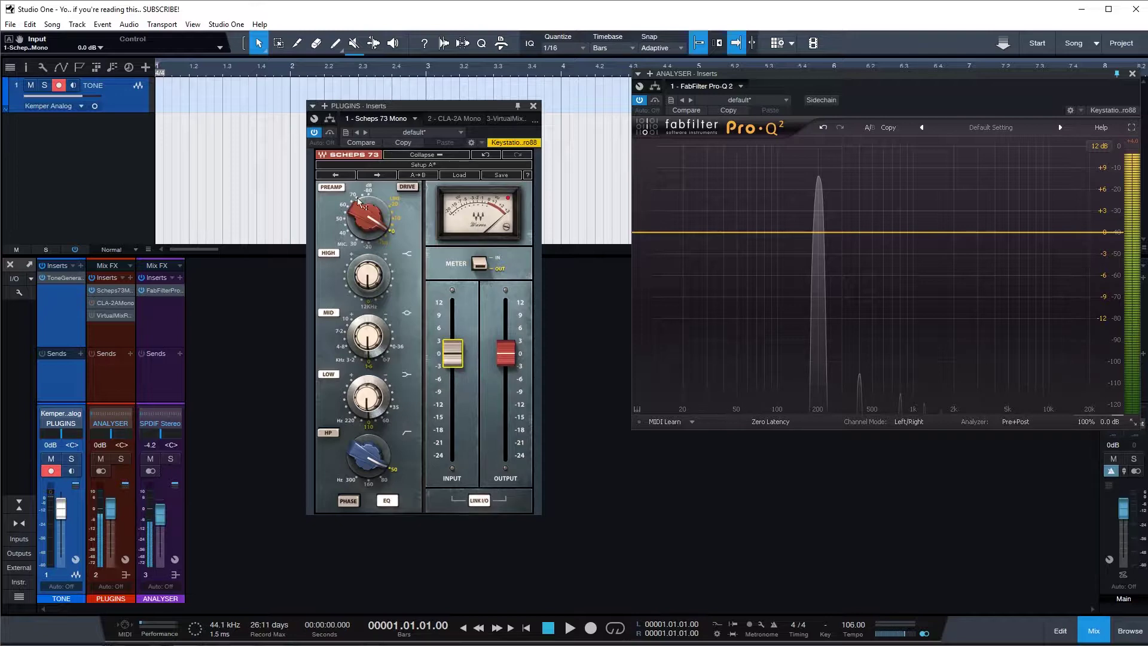
Lower the Scheps 73 preamp gain slightly to -5L.
mouse_move(360, 204)
left_click(366, 218)
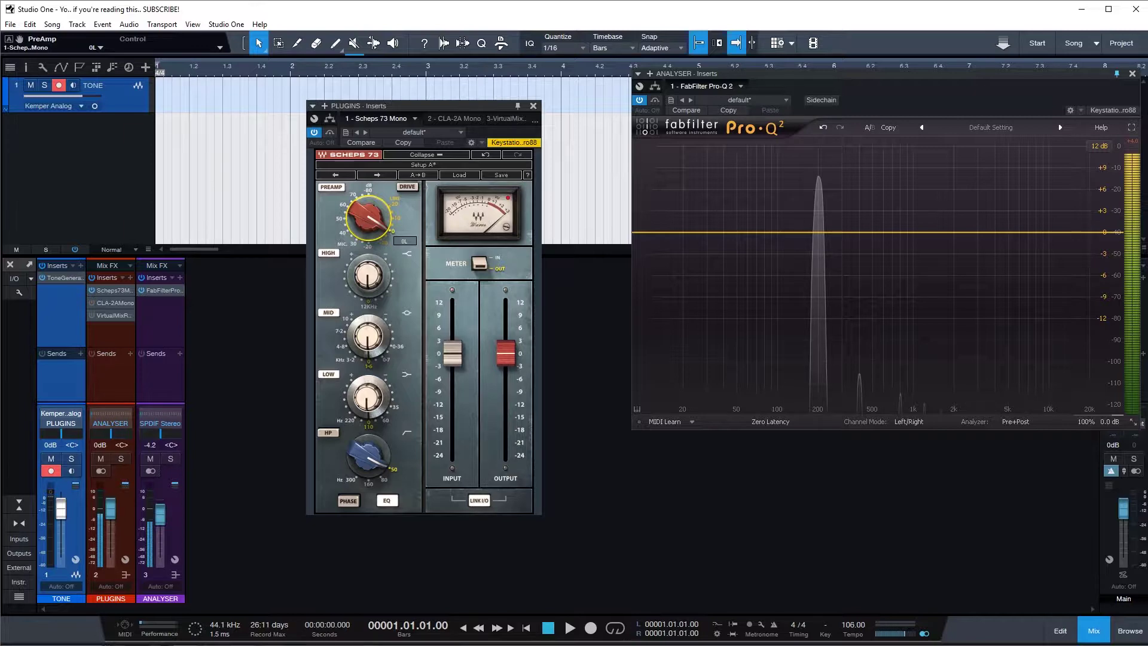
left_click_drag(366, 218, 366, 256)
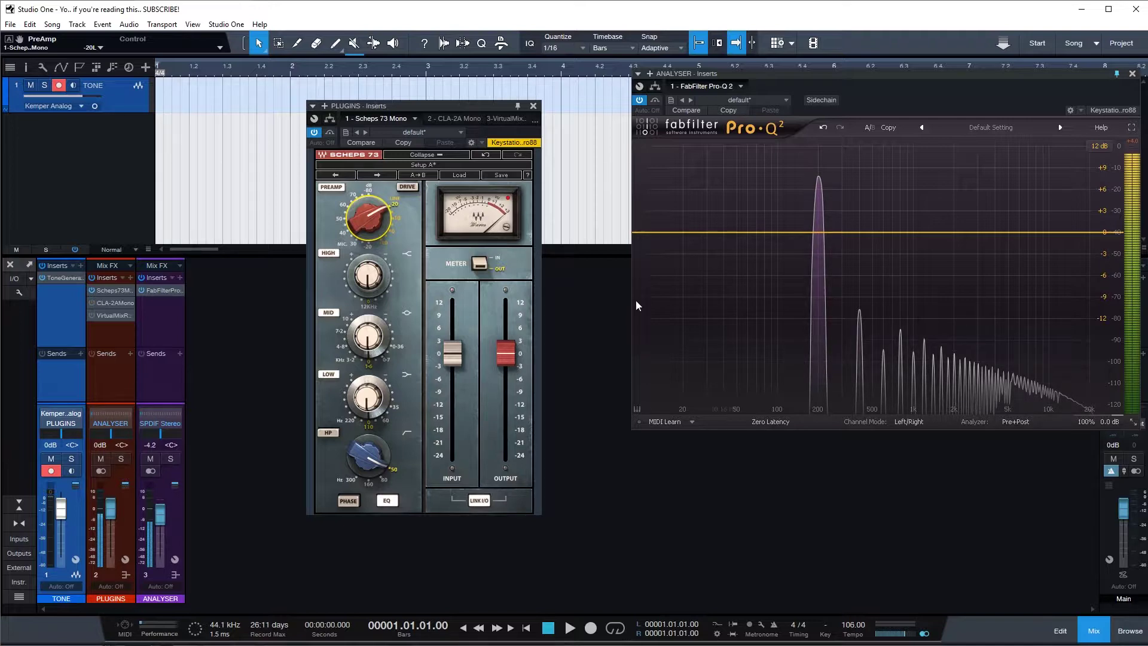
mouse_move(369, 219)
scroll(368, 219, "up", 3)
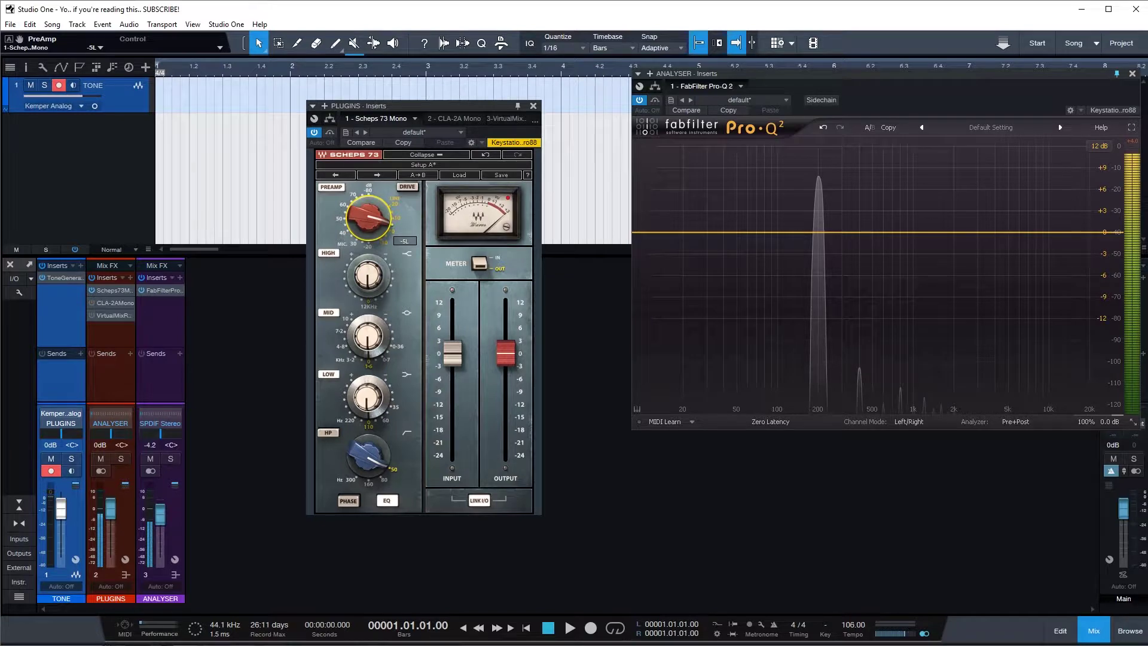
scroll(369, 219, "down", 1)
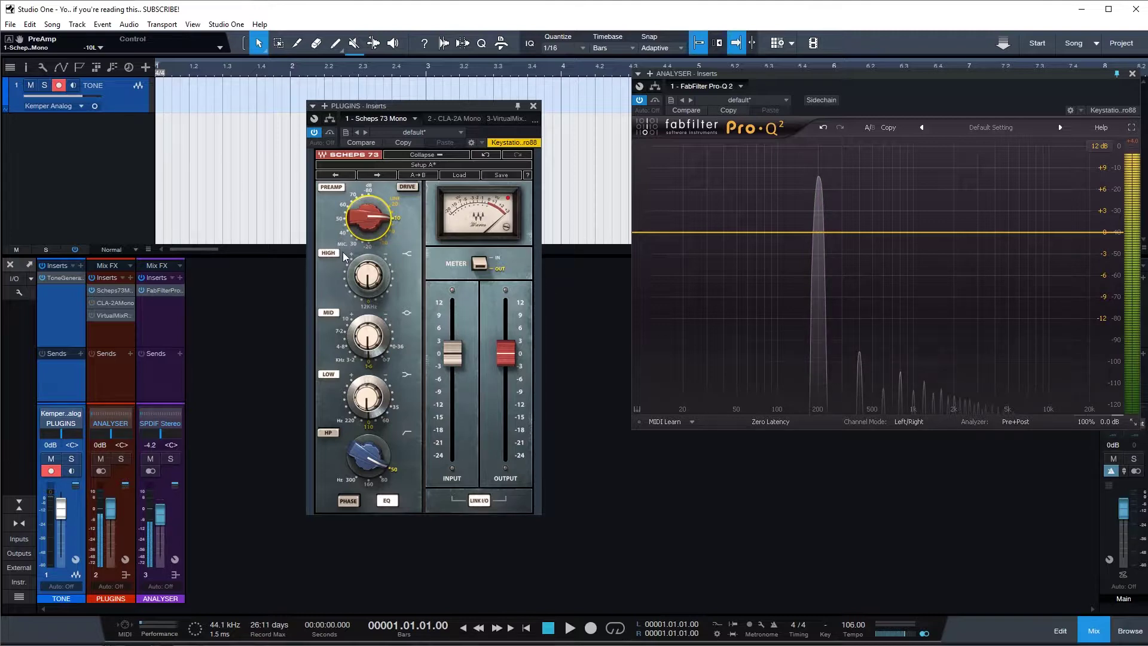
Try preamp gains 10L, -45M and -80M, return to -20L, then bypass Scheps 73.
left_click_drag(361, 223, 340, 268)
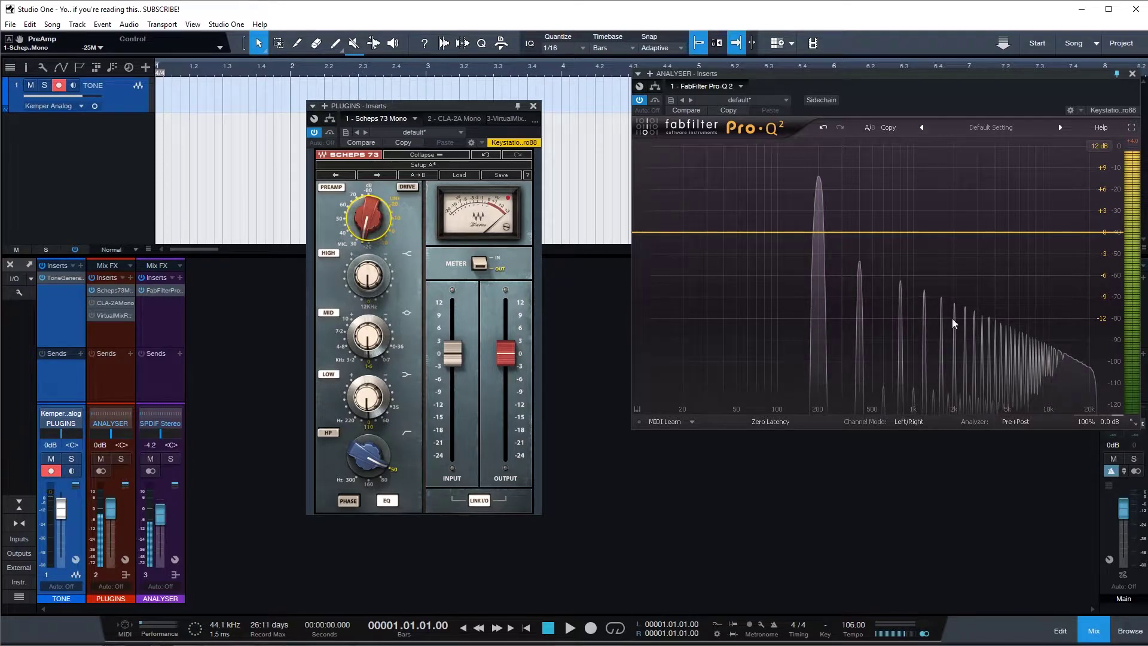
left_click_drag(357, 230, 357, 245)
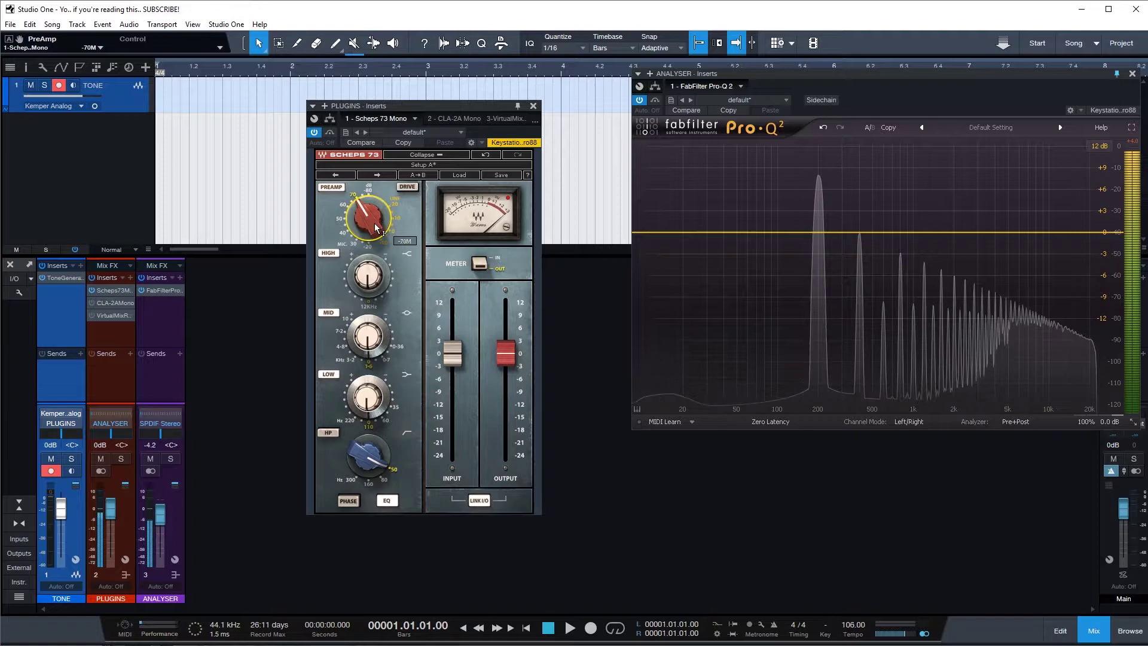
left_click_drag(357, 246, 373, 276)
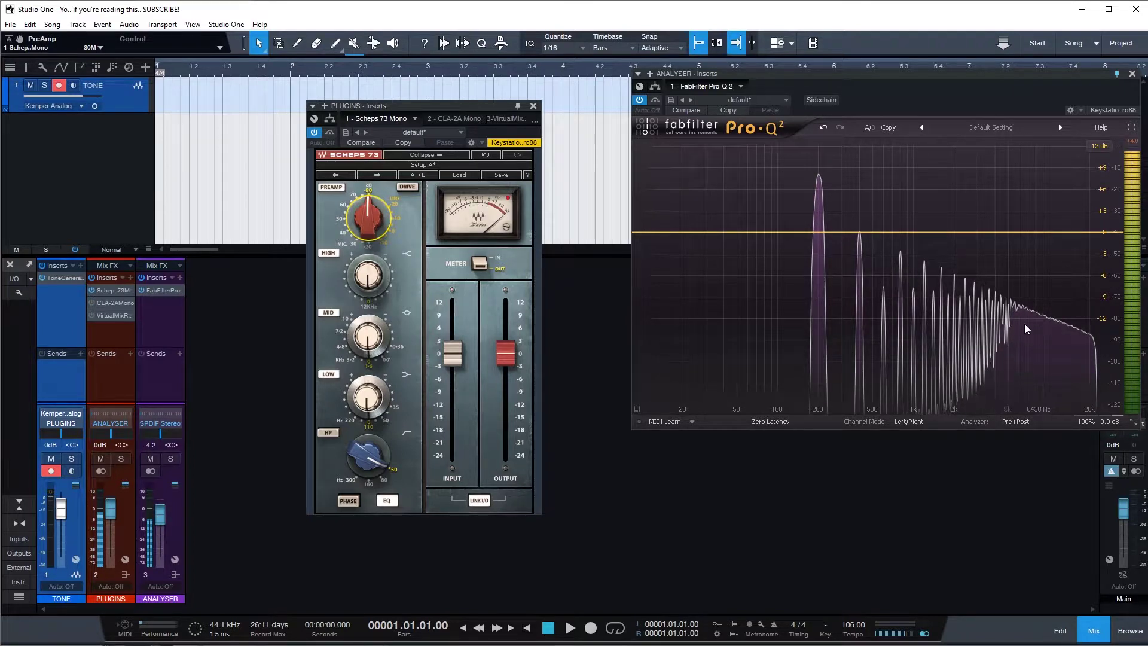
left_click_drag(368, 219, 368, 206)
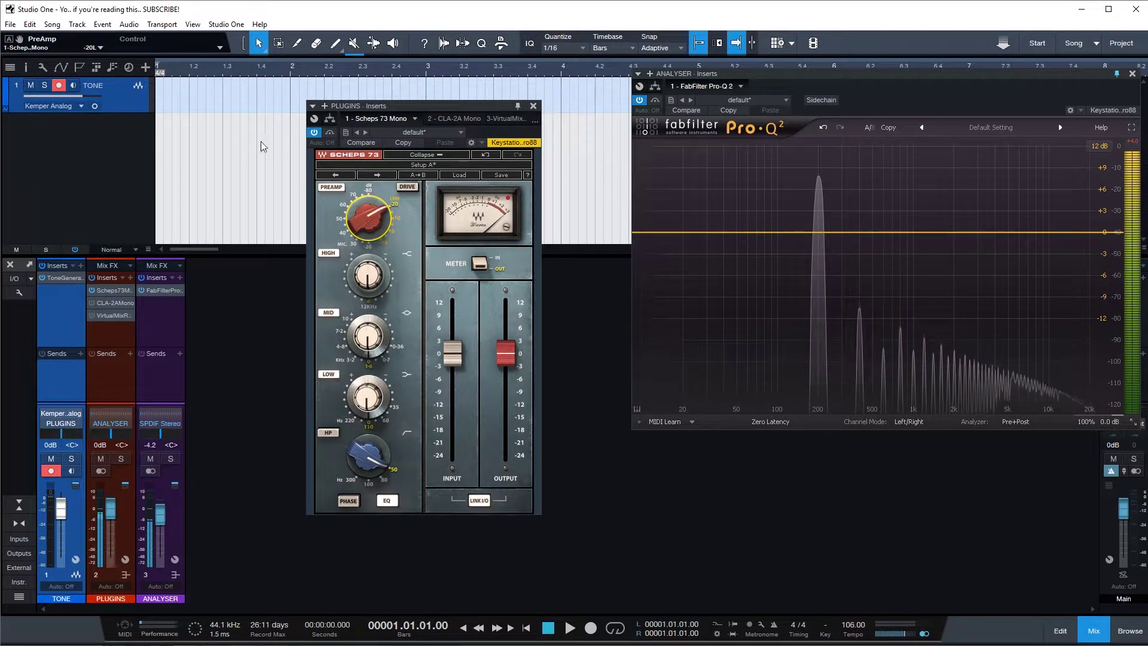
left_click(314, 133)
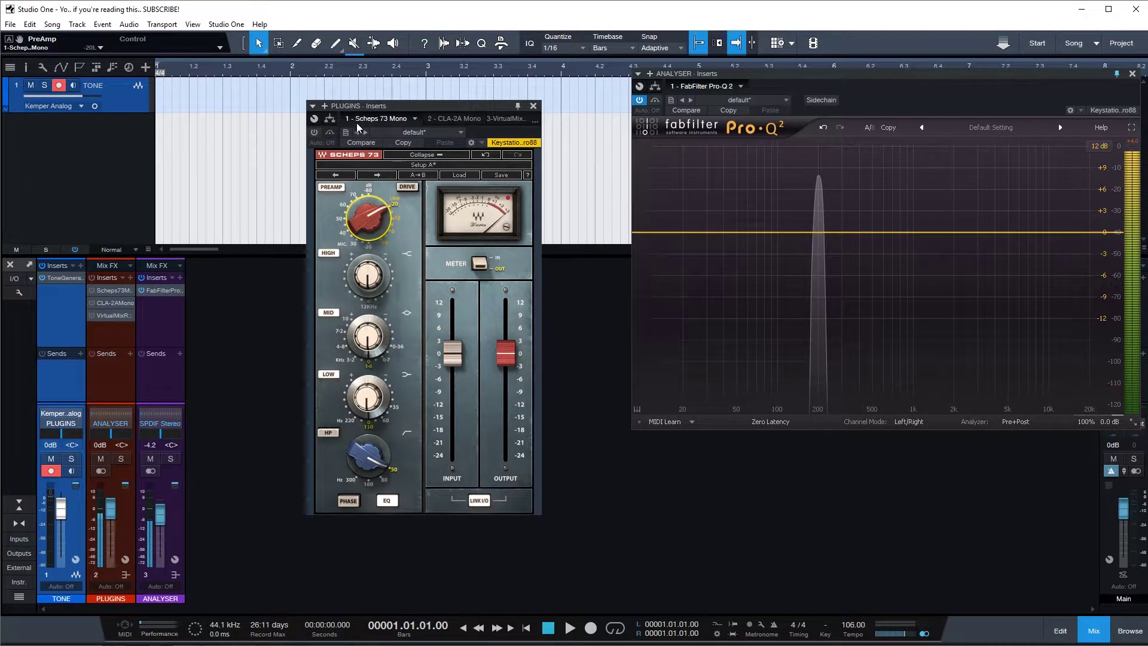
Open and switch on the CLA-2A Mono compressor, then raise its gain to 100.
left_click(533, 106)
left_click(121, 304)
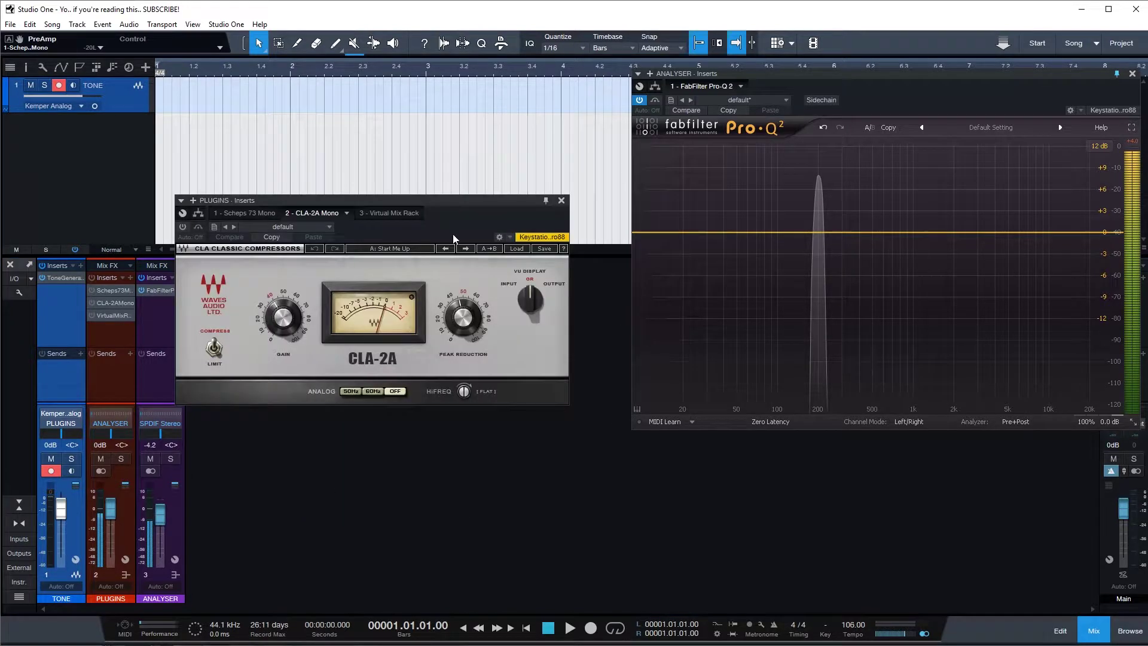
left_click_drag(325, 199, 365, 165)
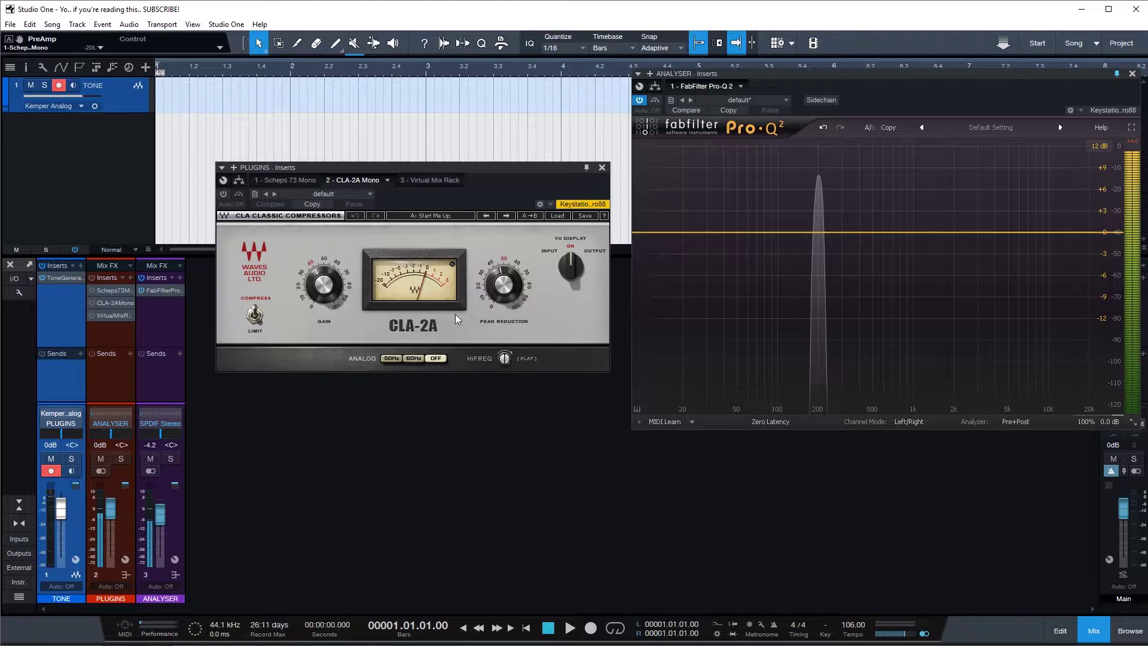
left_click(224, 193)
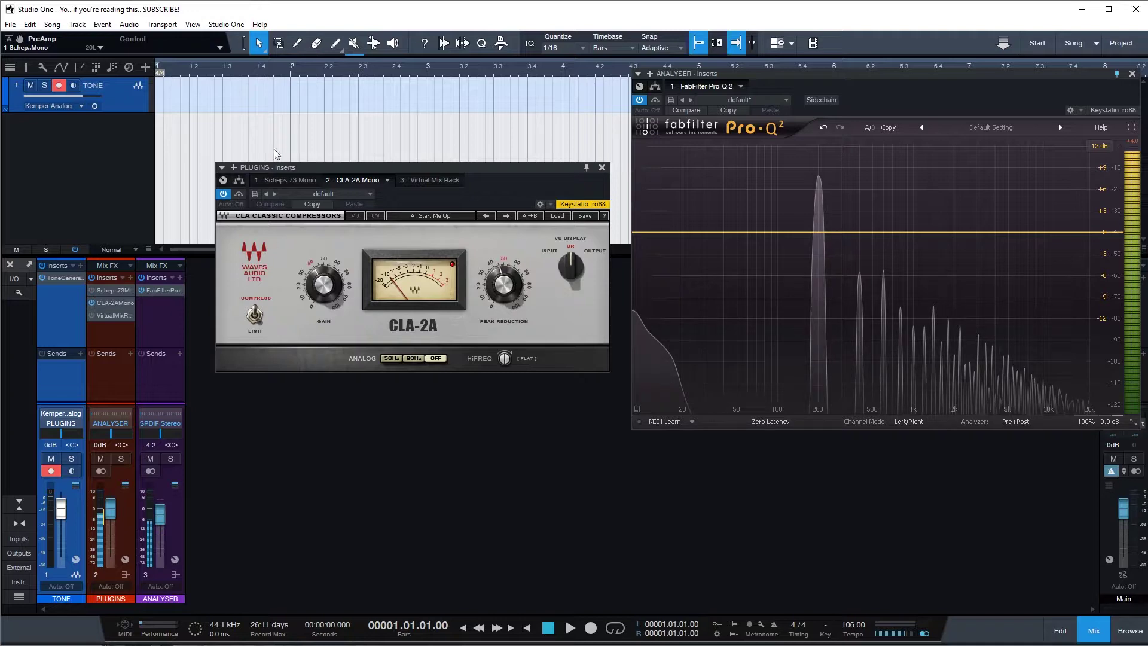
left_click_drag(325, 171, 293, 140)
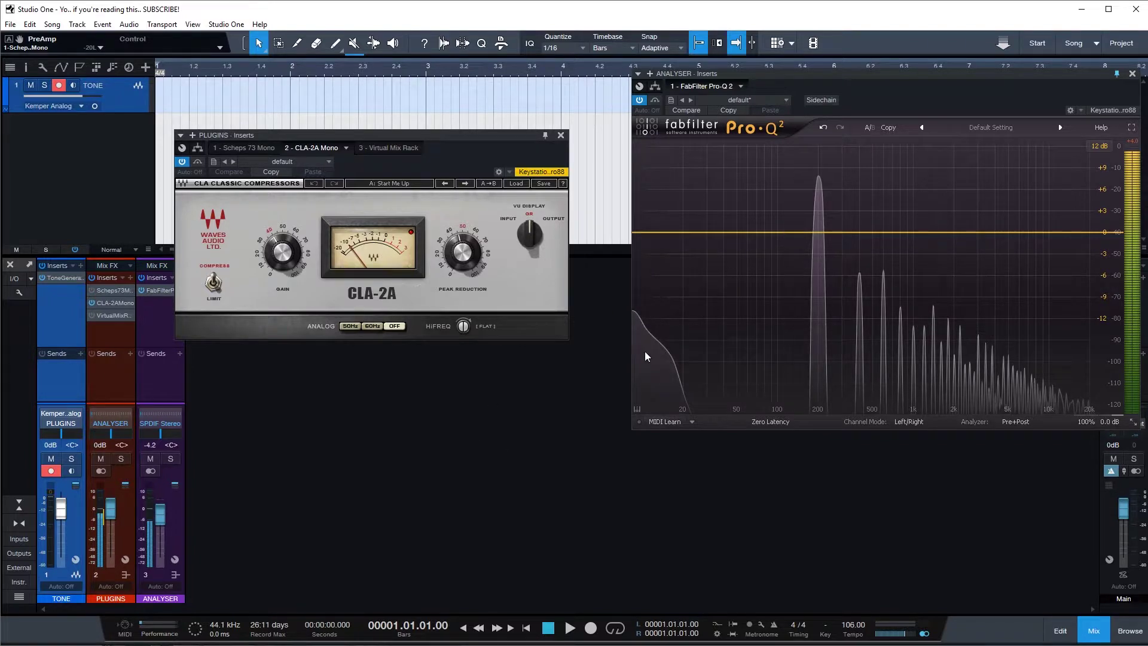
left_click_drag(282, 252, 417, 397)
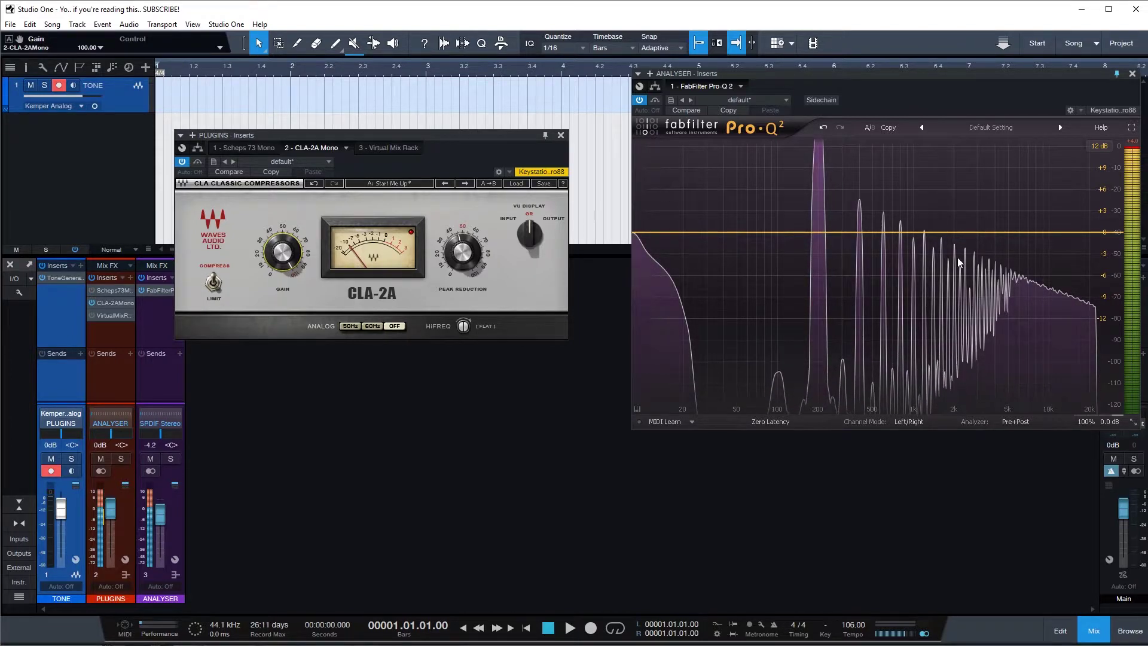
Set CLA-2A gain to 36.28, peak reduction through 50, 34.12 and 4.04, then bypass it.
left_click_drag(282, 252, 282, 281)
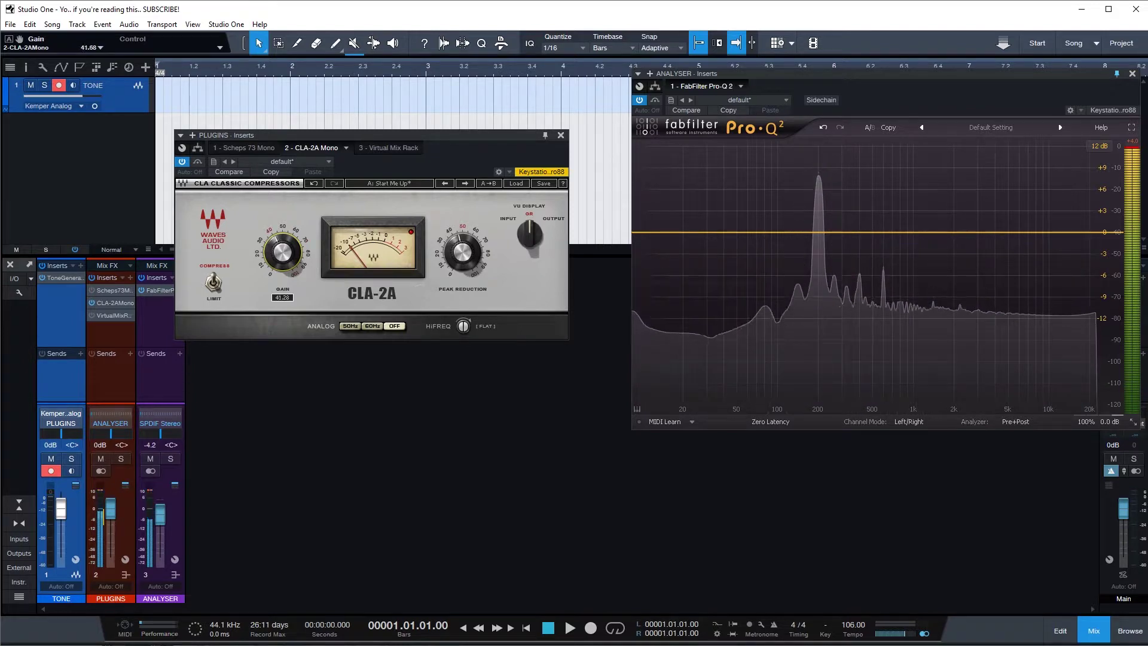
left_click_drag(461, 252, 462, 227)
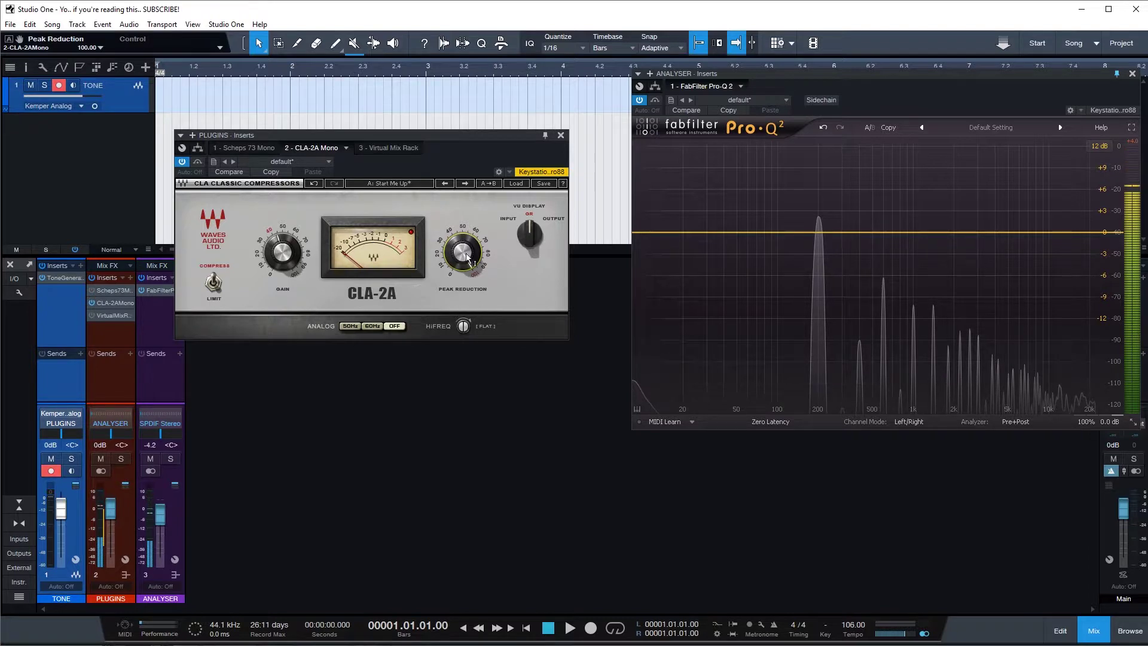
left_click_drag(466, 253, 467, 221)
left_click_drag(466, 253, 467, 299)
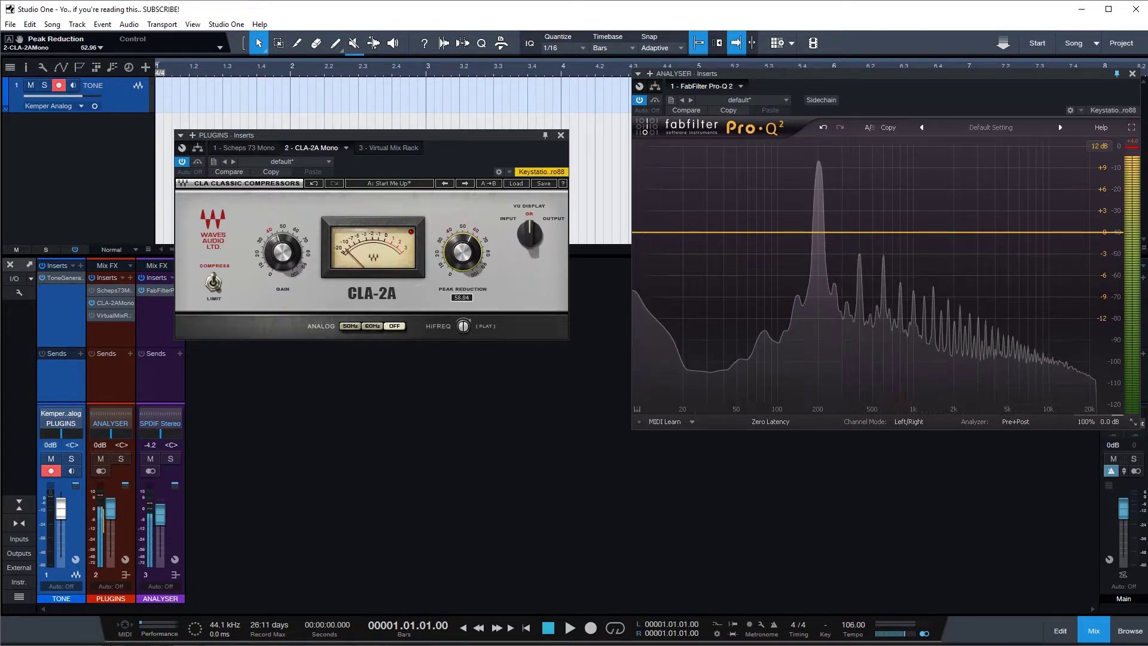
left_click(182, 161)
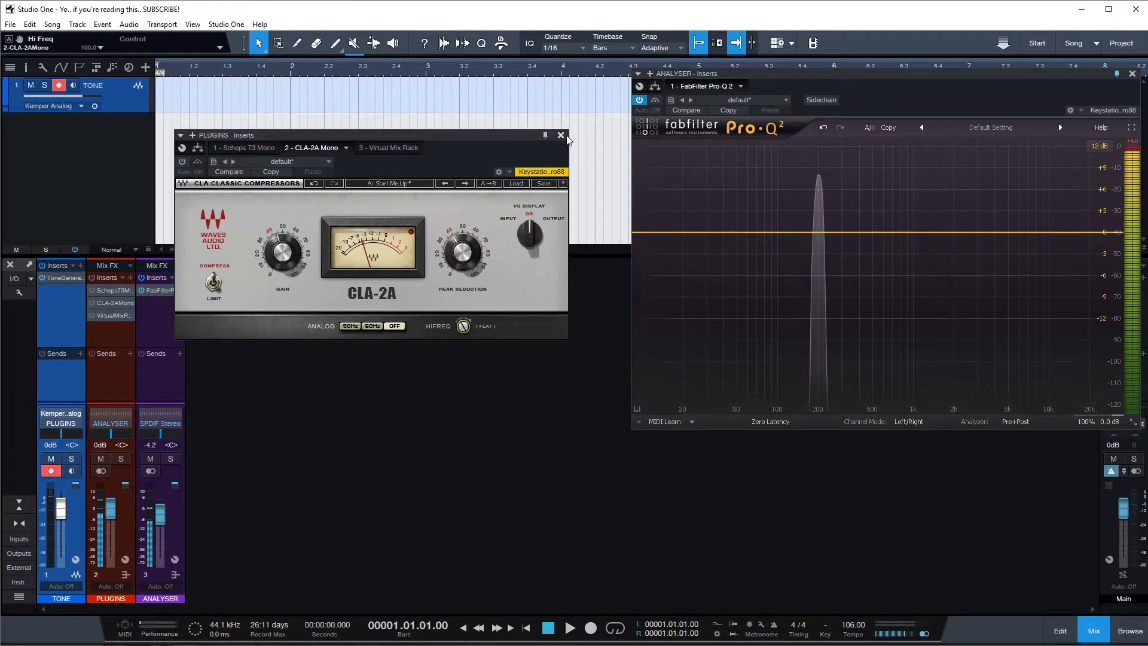
Reopen the Virtual Mix Rack clear of the analyser and toggle the Virtual Channel module off and on.
left_click(561, 136)
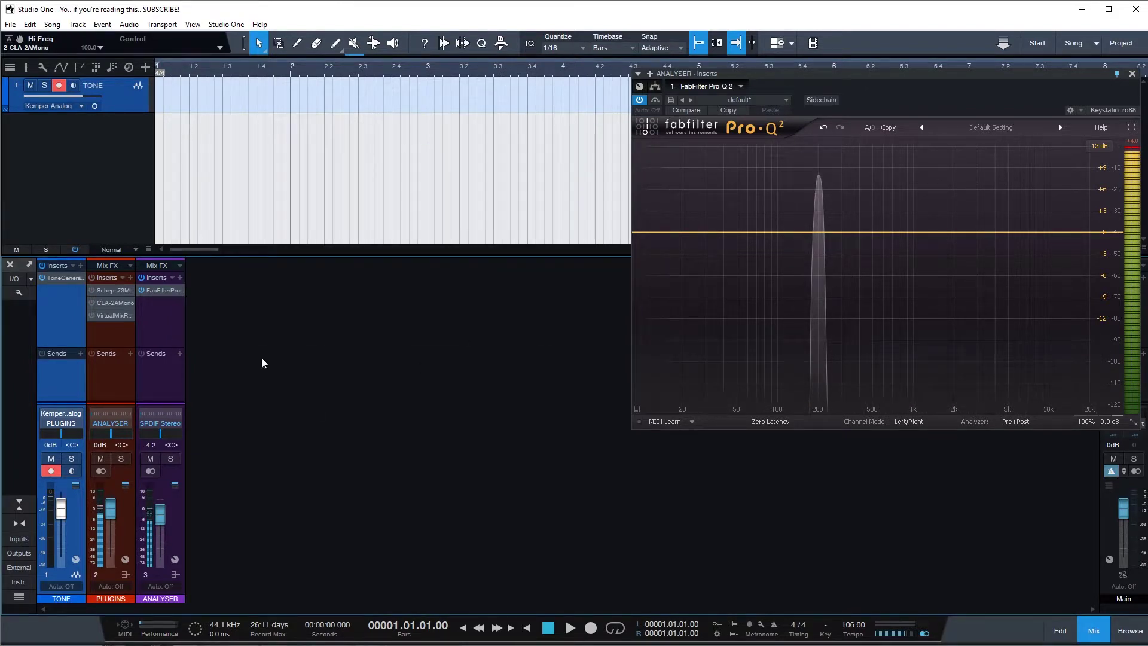
left_click(108, 314)
left_click_drag(344, 109, 392, 69)
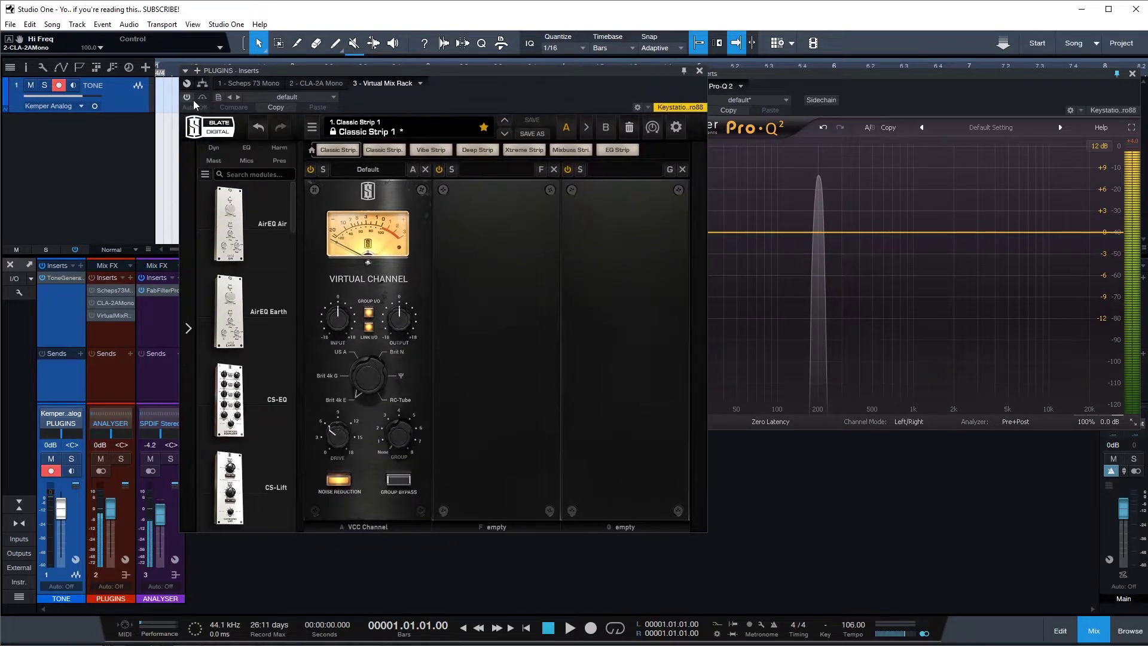
left_click_drag(347, 71, 204, 101)
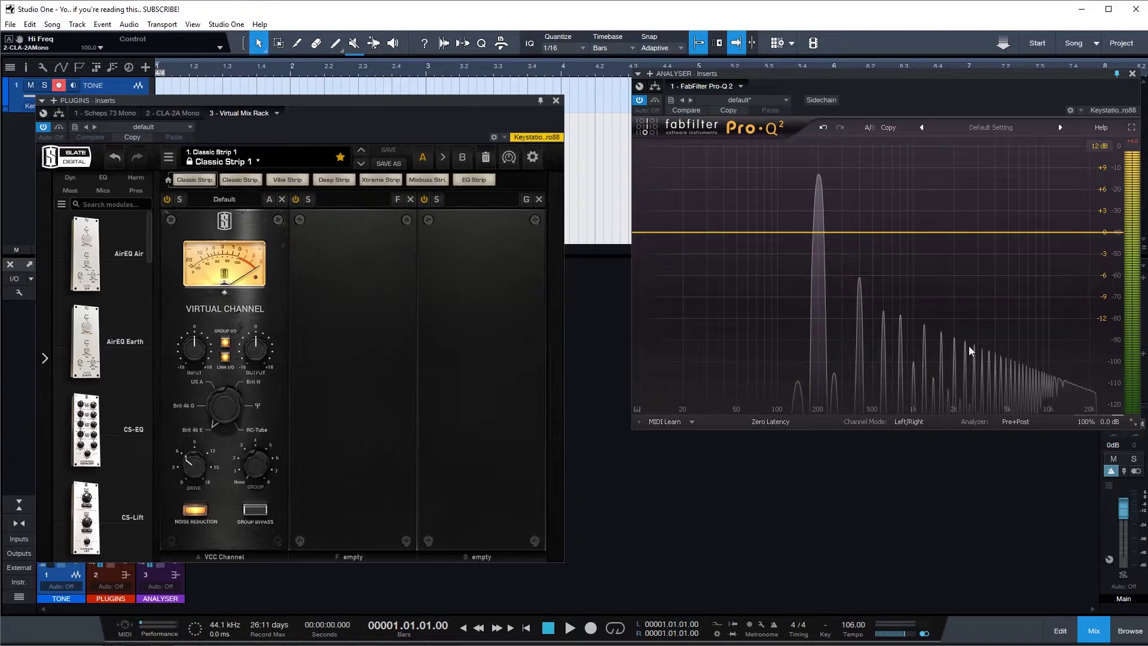
left_click(167, 200)
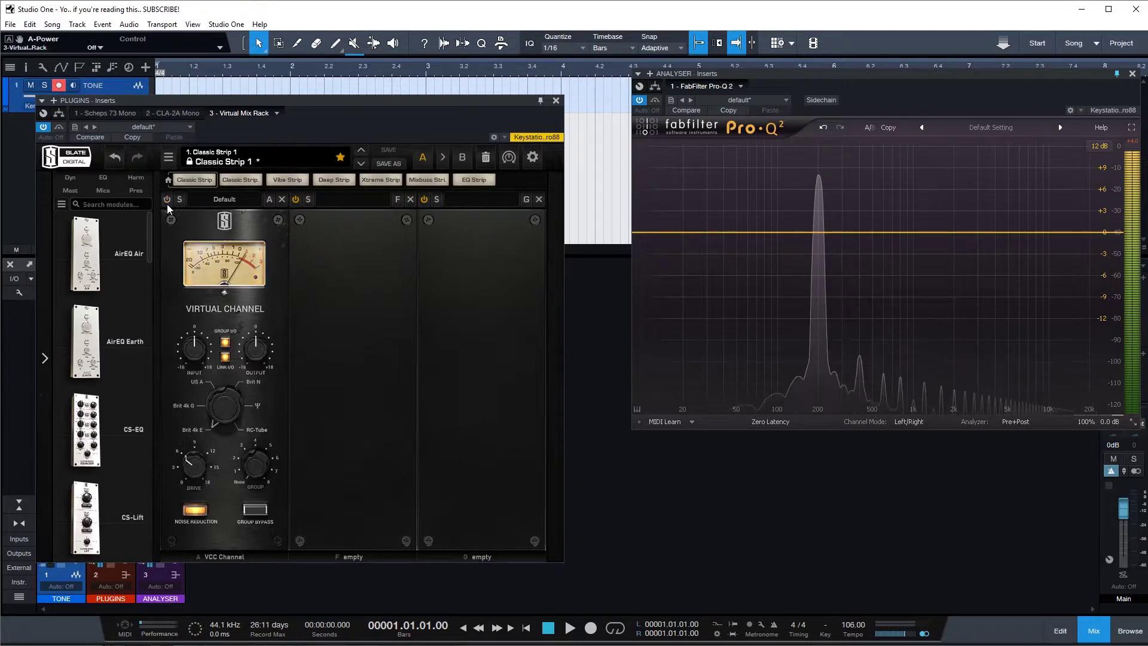
left_click(167, 199)
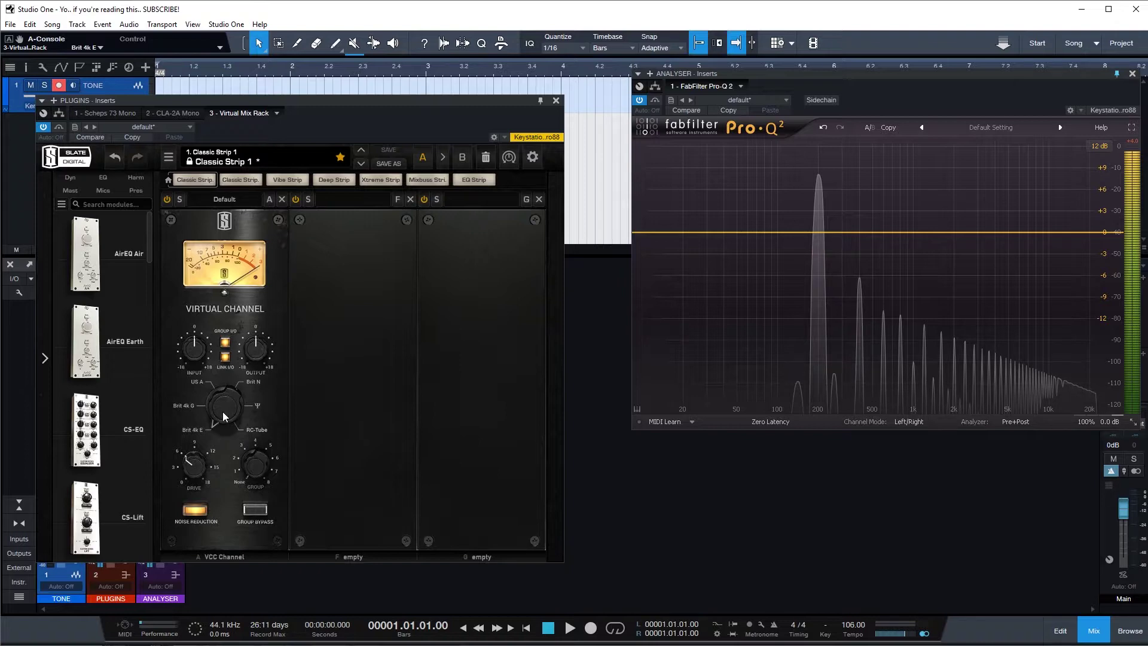
Try the Brit 4k G and Brit 4k E console models, settle on Brit N, and close the Virtual Mix Rack.
left_click_drag(214, 410, 214, 376)
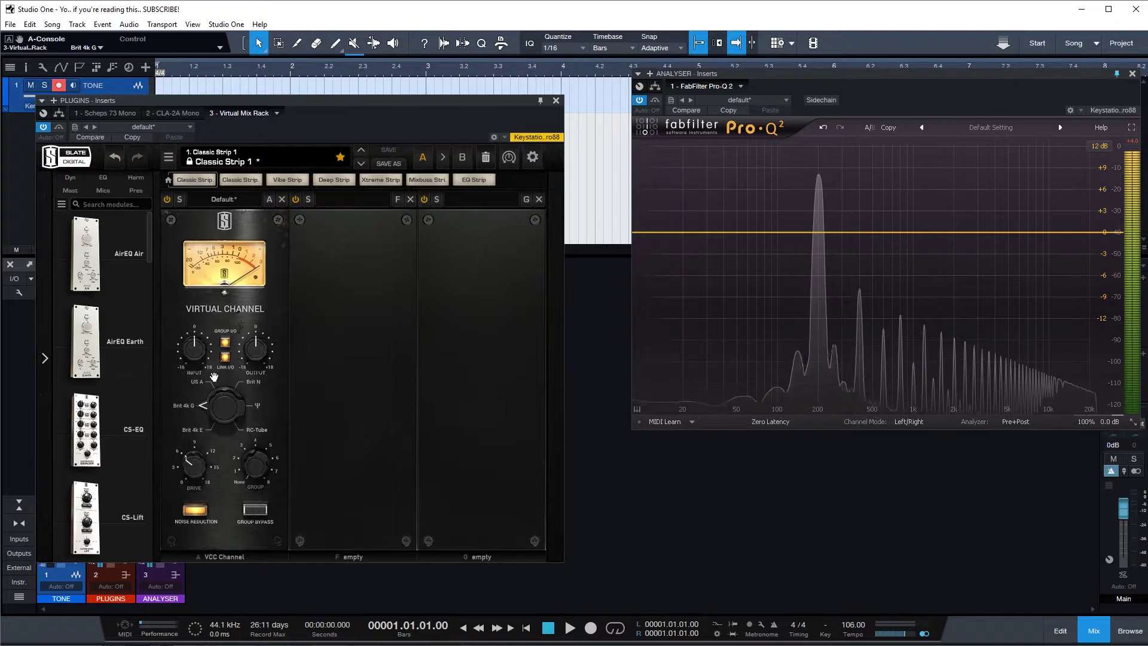
left_click_drag(217, 415, 238, 481)
left_click_drag(200, 391, 214, 427)
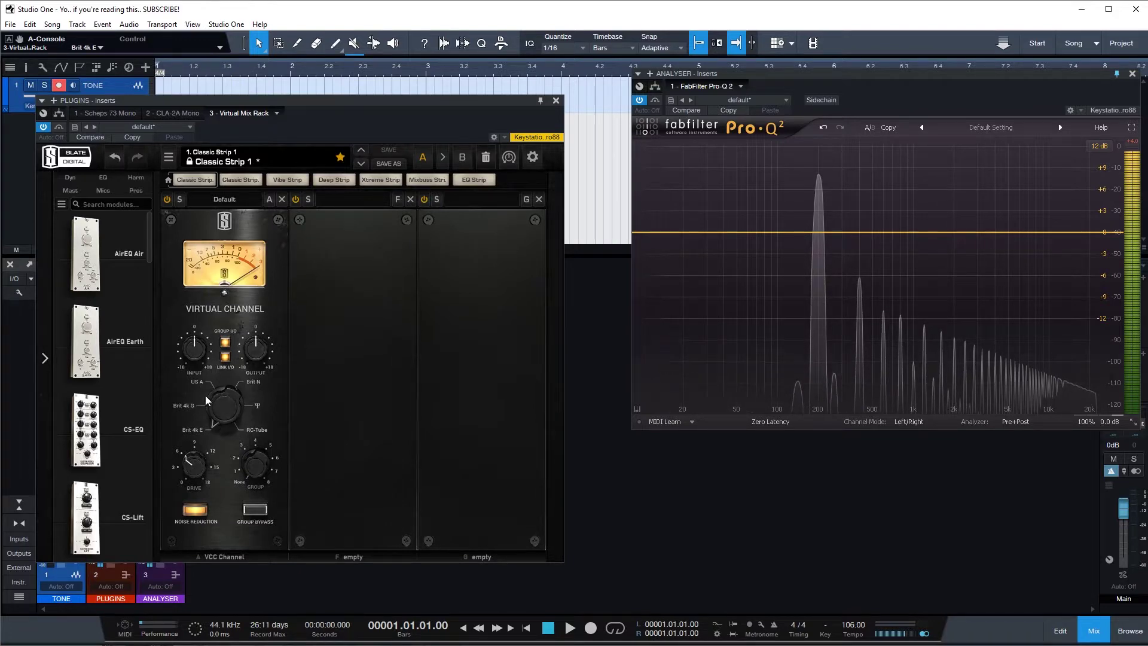
left_click_drag(206, 400, 233, 345)
left_click_drag(228, 421, 246, 390)
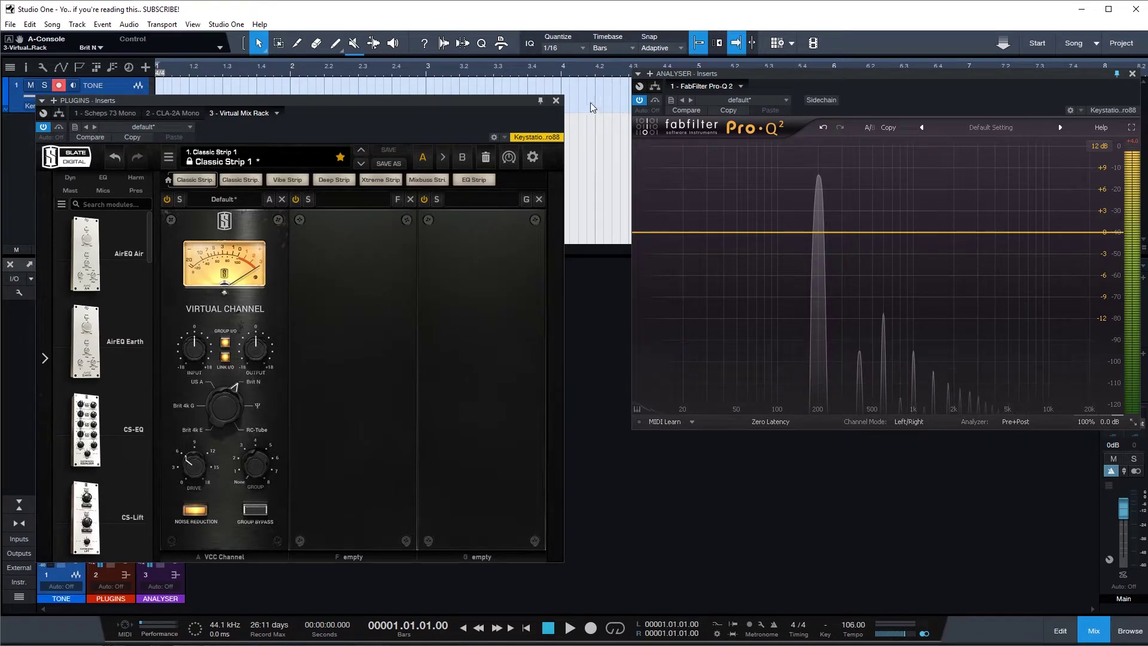
left_click(556, 100)
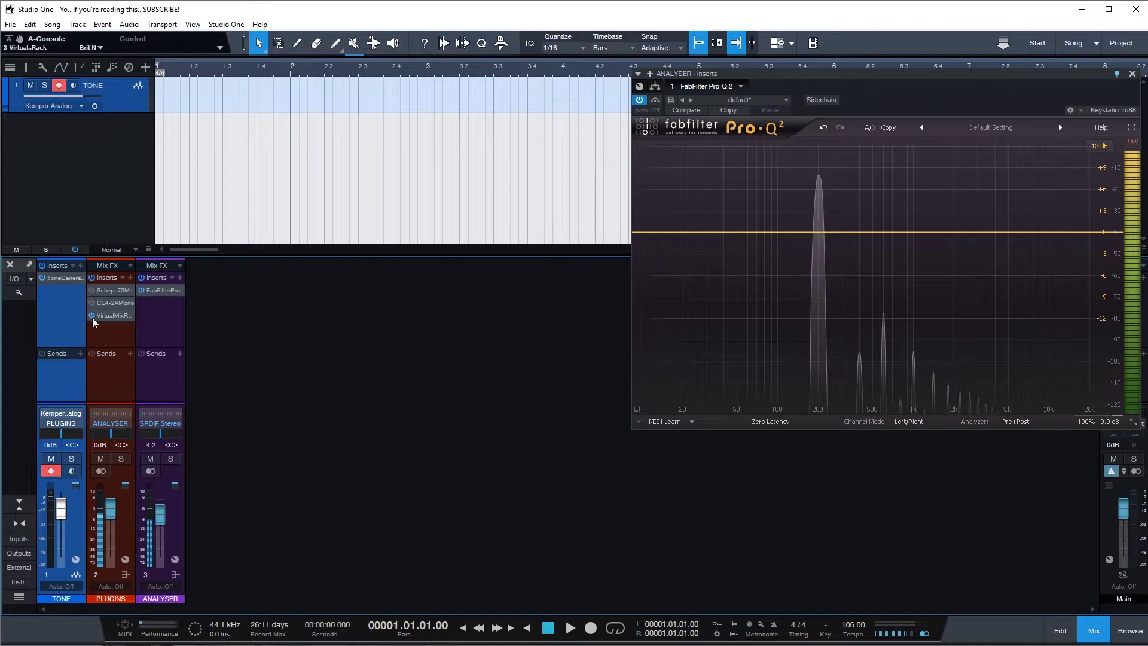
Insert Virtual Tape Machines on the PLUGINS channel after the Virtual Mix Rack.
left_click(129, 278)
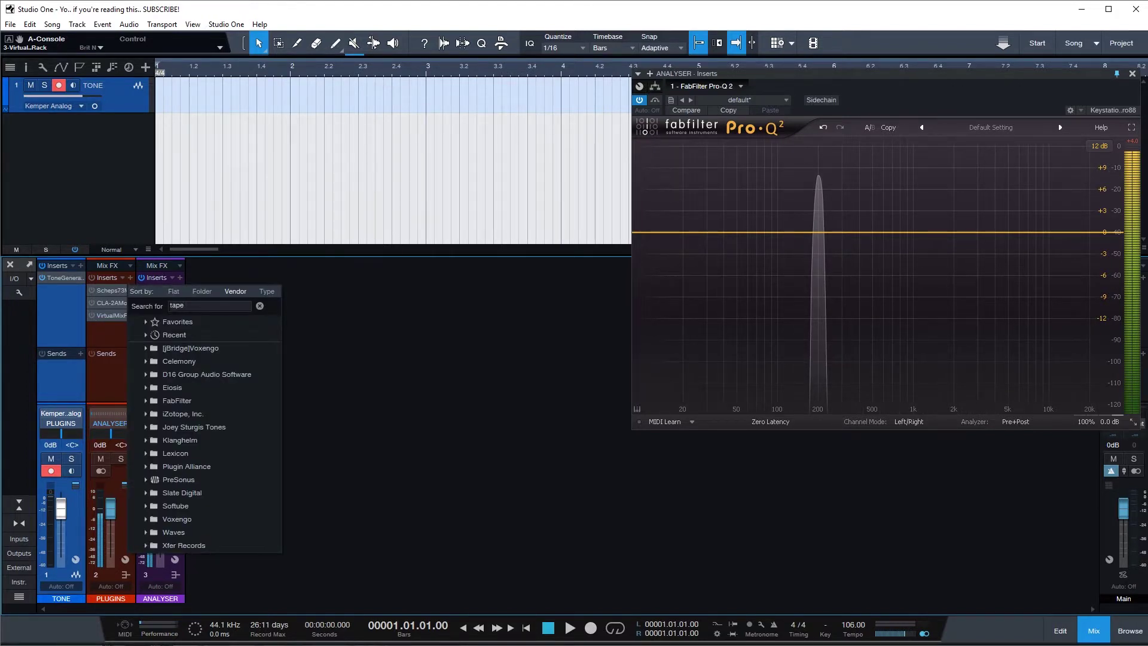
left_click(221, 363)
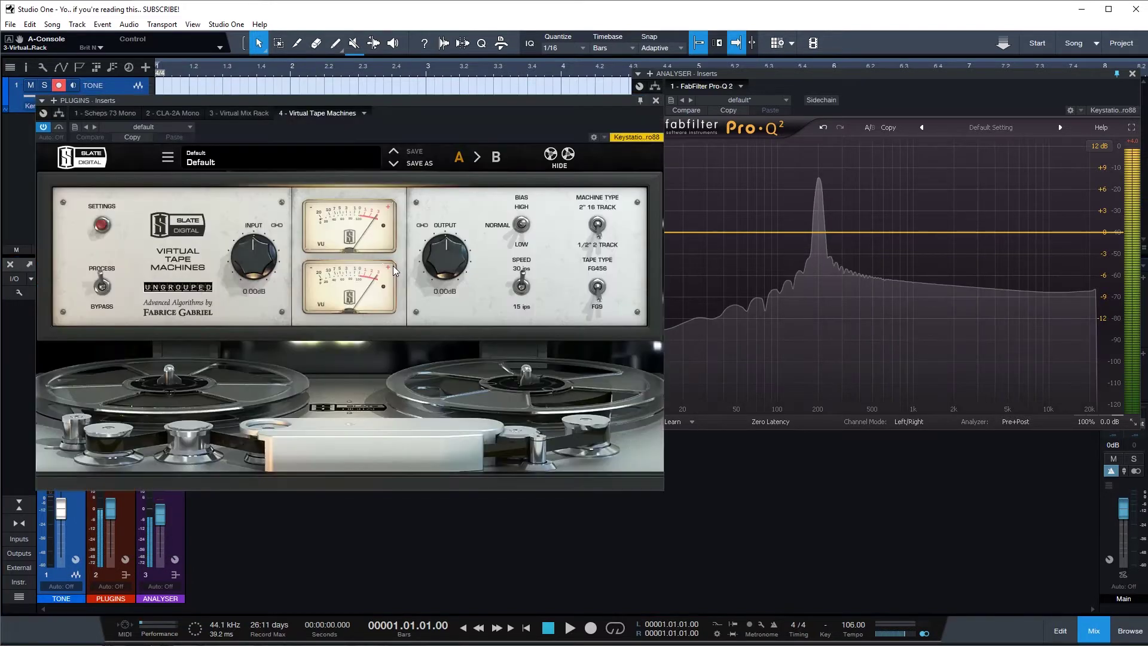
left_click_drag(449, 86, 382, 77)
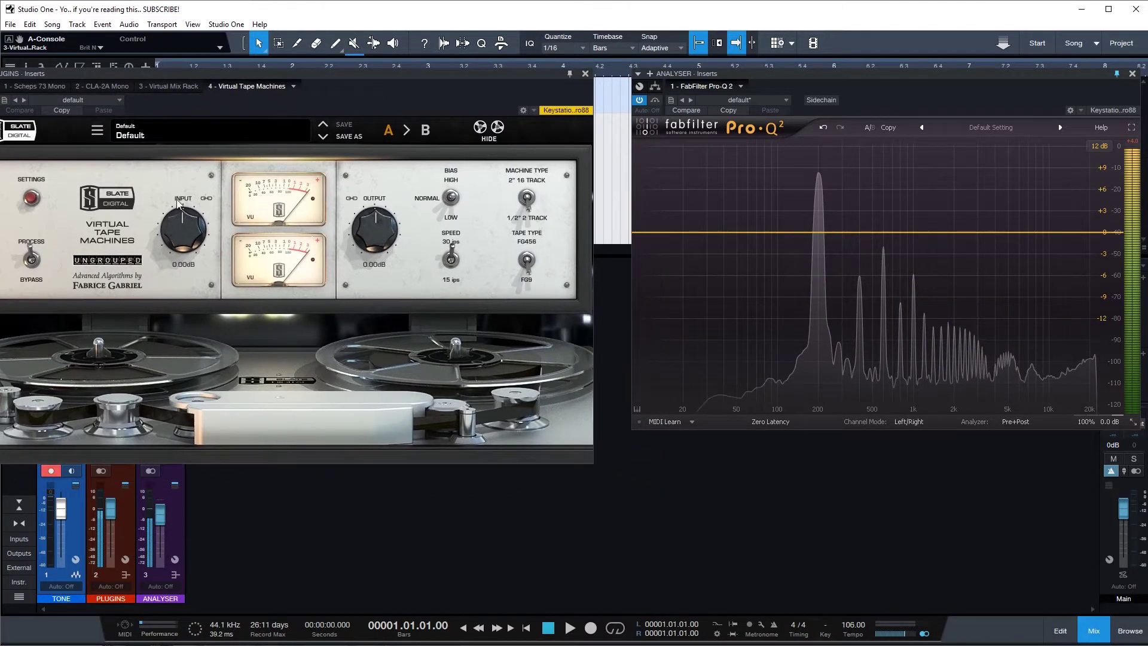
Try tape input drive and the 2" 16 track machine, then leave it at 1/2" 2 track and close.
left_click_drag(199, 231, 202, 206)
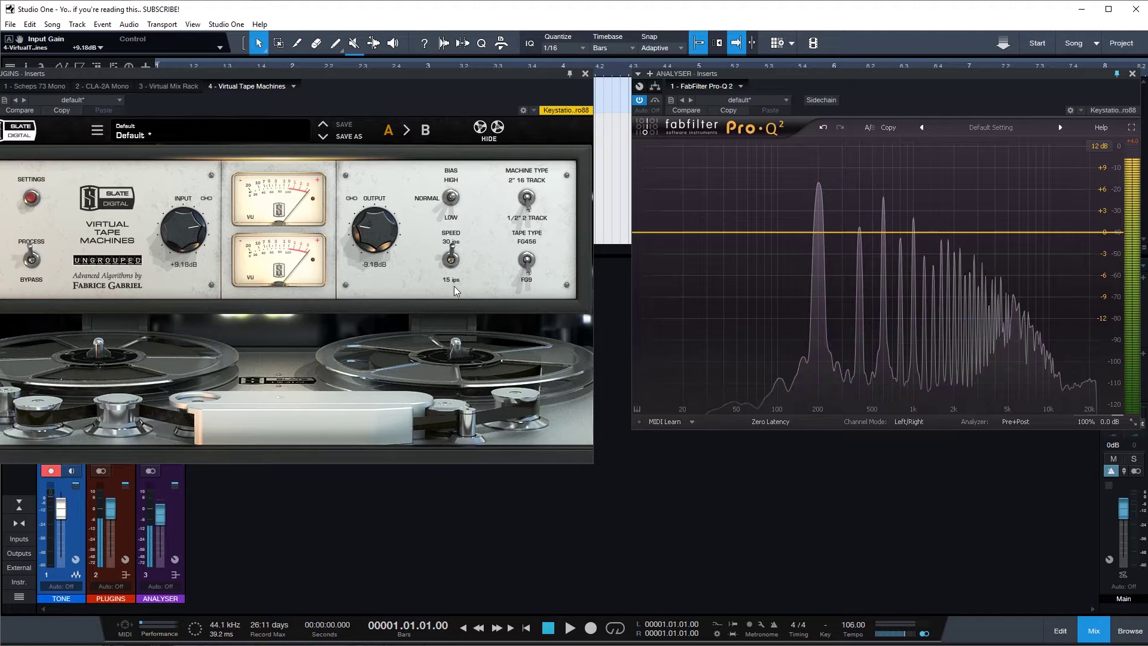
left_click_drag(175, 236, 192, 167)
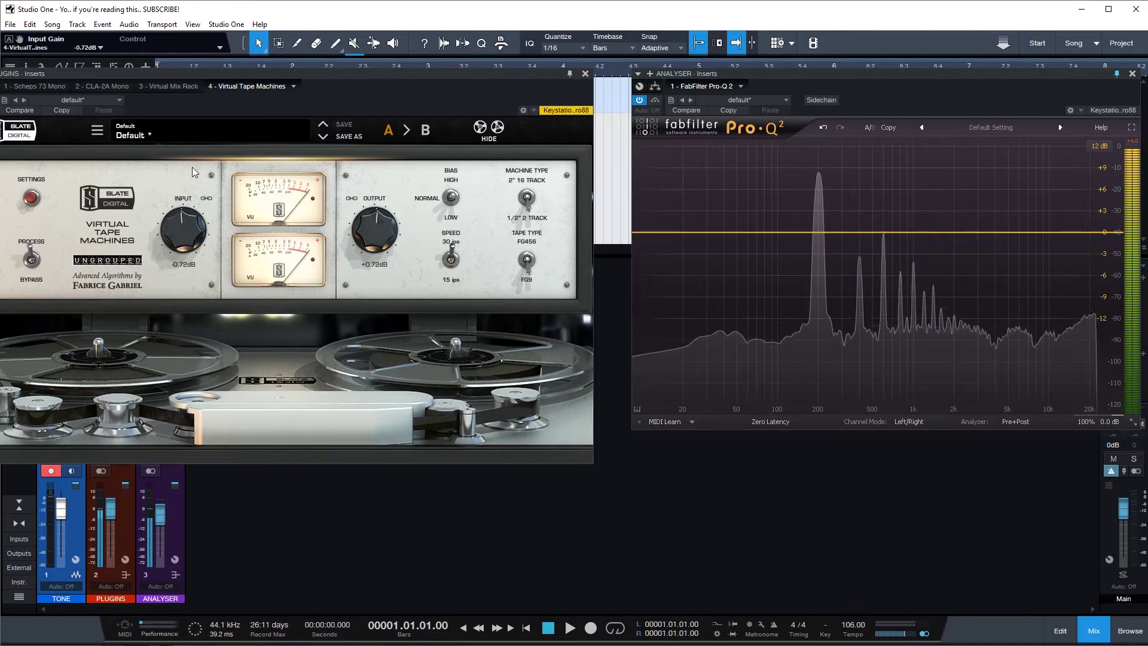
left_click(451, 260)
left_click(528, 202)
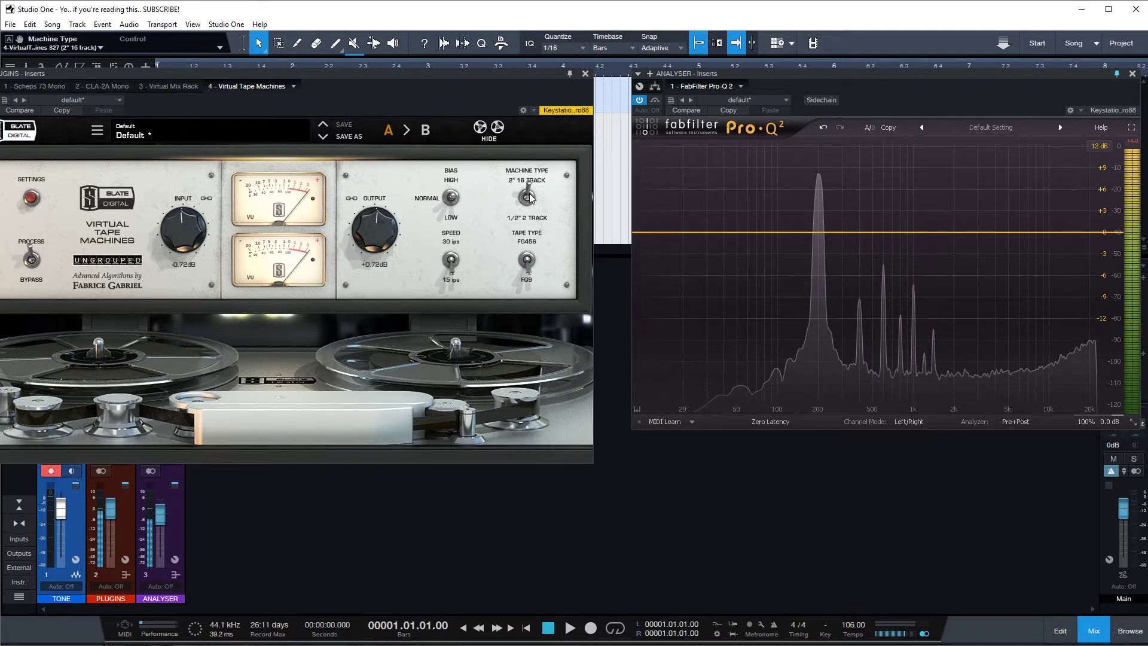
left_click(528, 190)
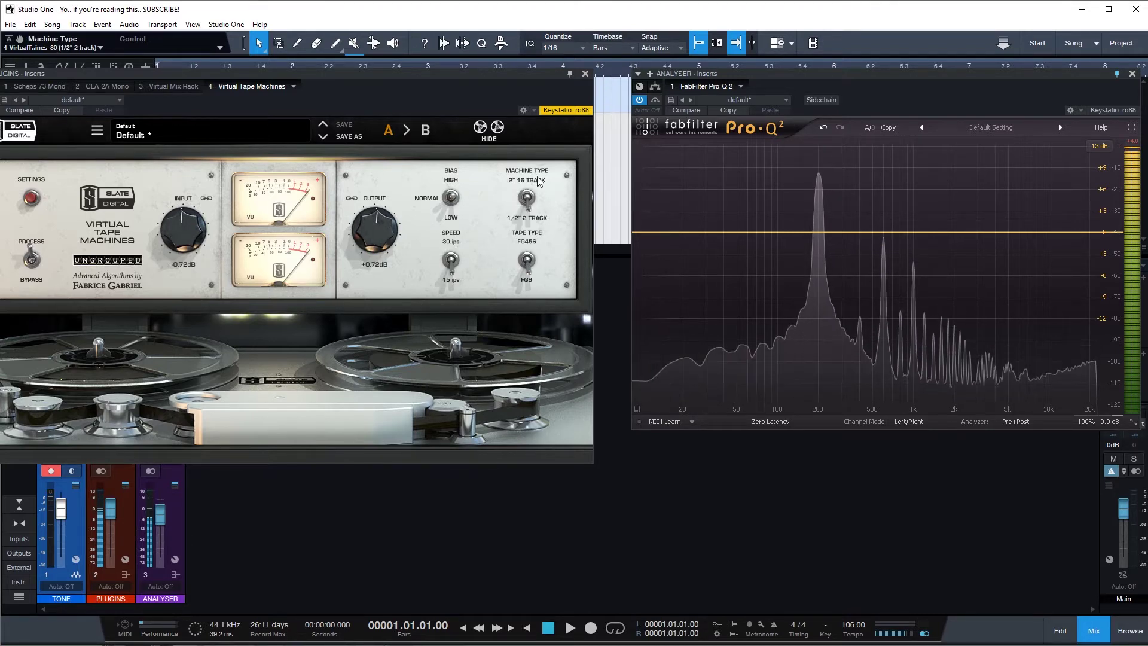
left_click(586, 74)
Remove Virtual Tape Machines from PLUGINS and insert J37 Mono in its place.
right_click(120, 328)
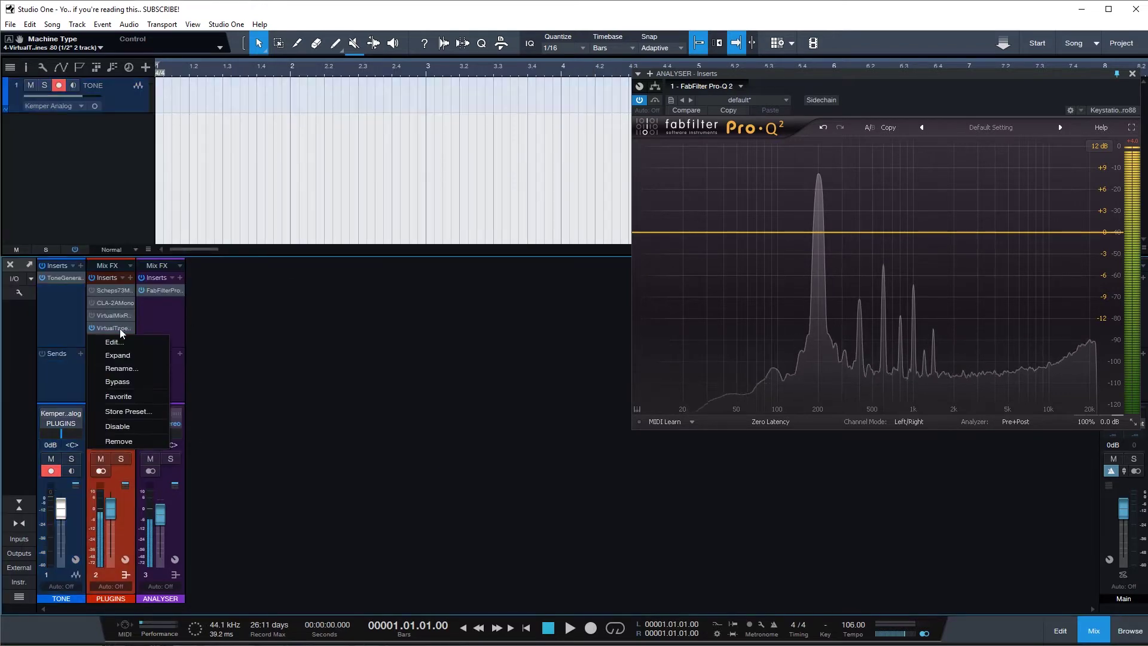
left_click(123, 362)
left_click(130, 279)
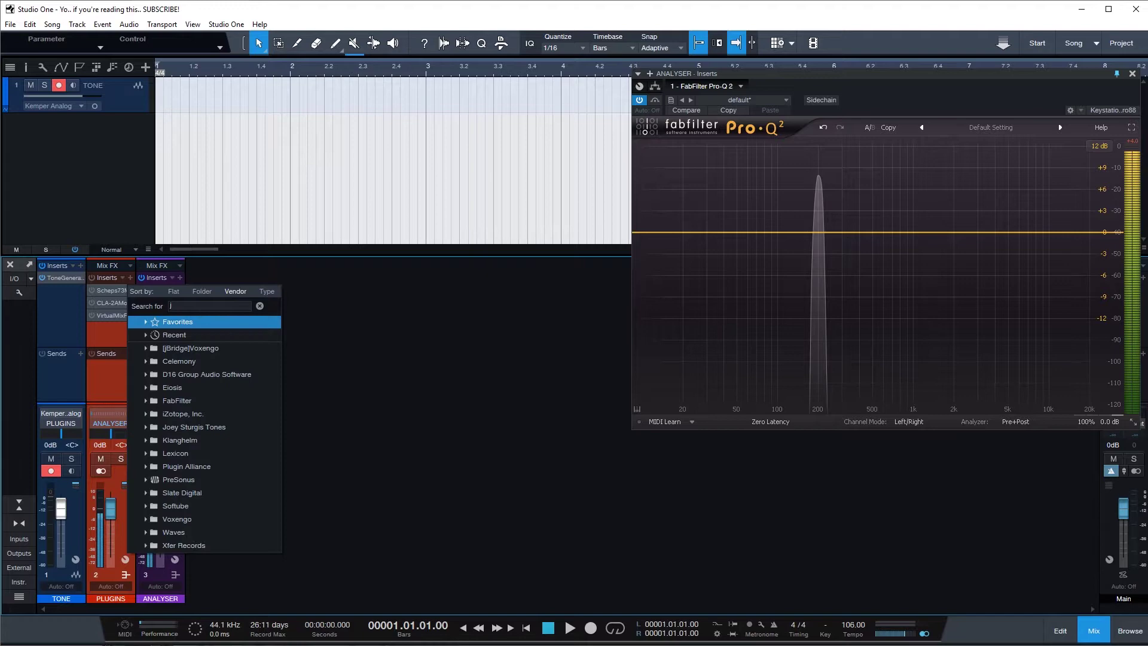
scroll(211, 417, "down", 3)
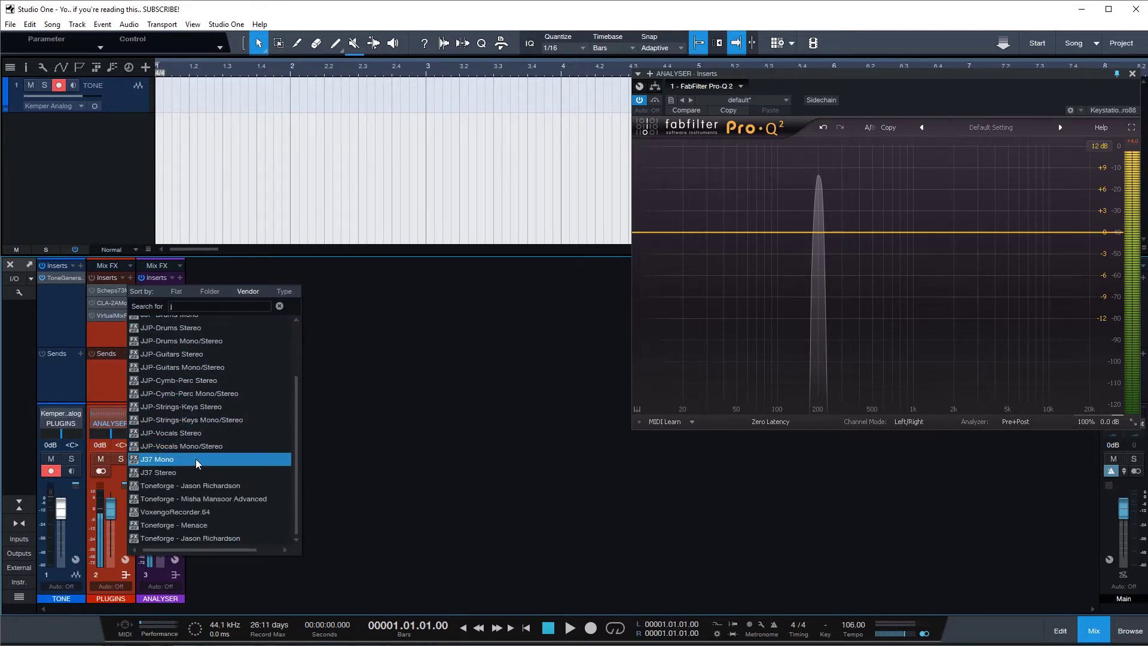
left_click(195, 458)
left_click_drag(214, 70, 336, 84)
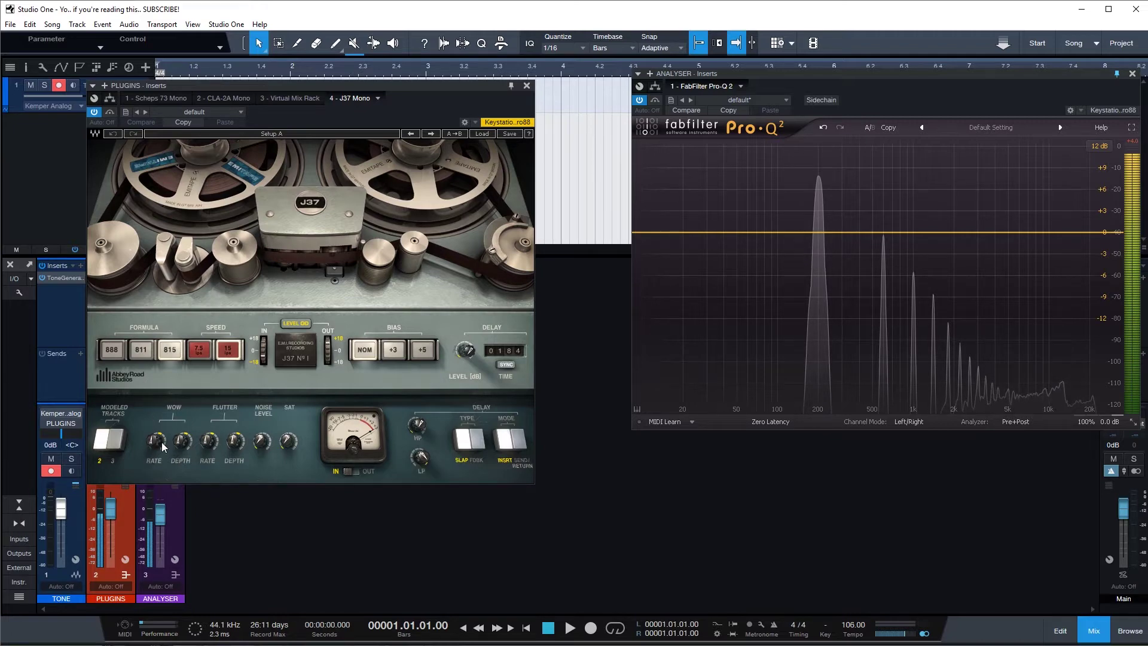
Set J37 wow depth to 11.2 dB, flutter depth to about 30 dB, and input level to 18 dB.
left_click_drag(184, 442, 184, 433)
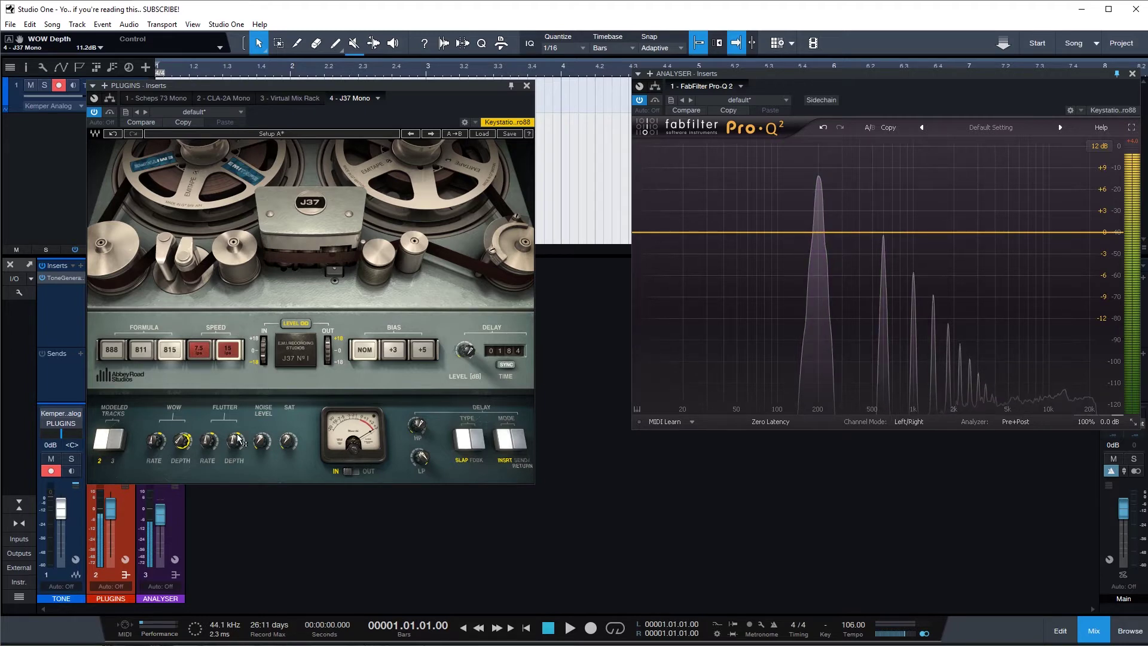
left_click_drag(238, 438, 208, 497)
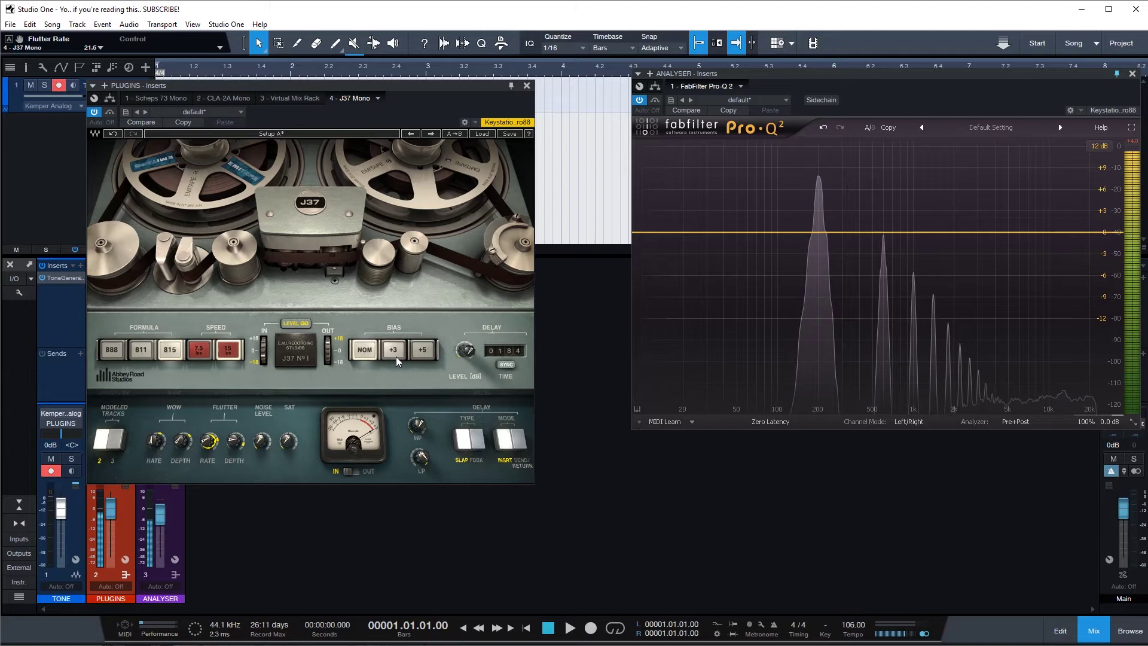
left_click_drag(264, 357, 268, 361)
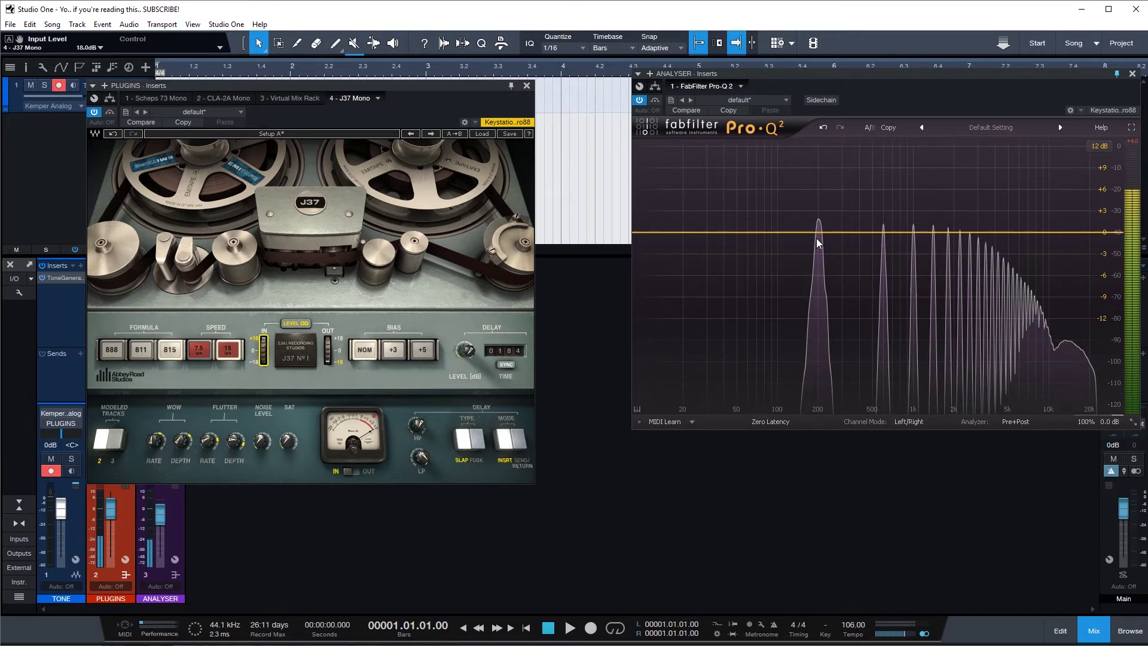
mouse_move(819, 218)
Lower the J37 input to about 2 dB, try saturation and reset it to 0, then bypass the J37.
left_click(1054, 339)
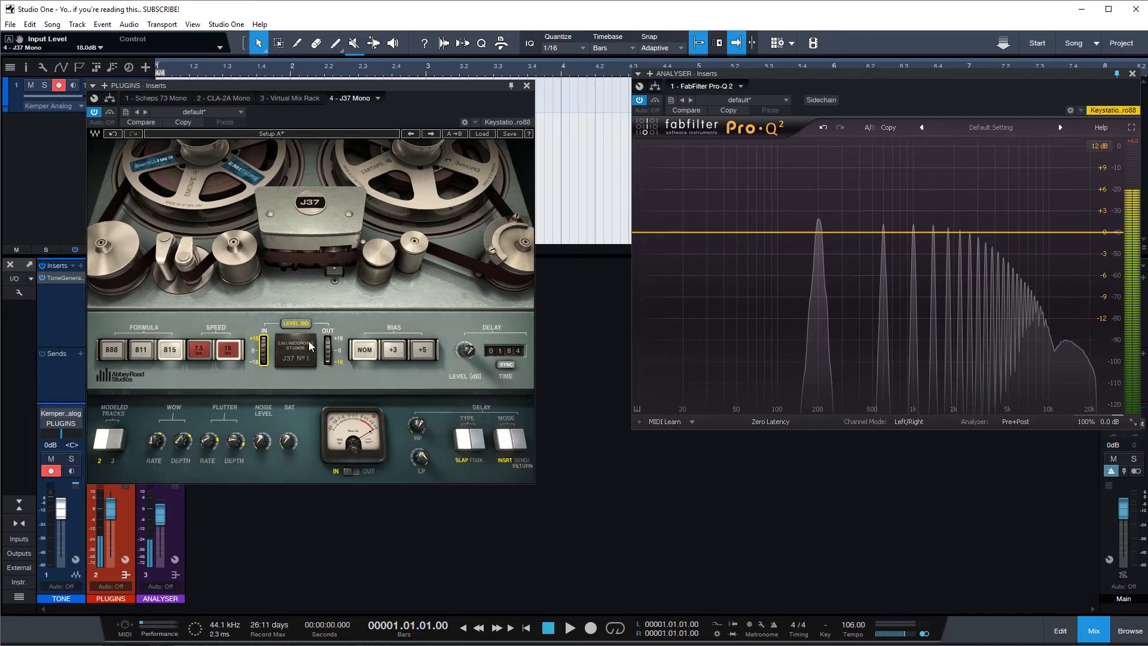
left_click_drag(265, 346, 261, 375)
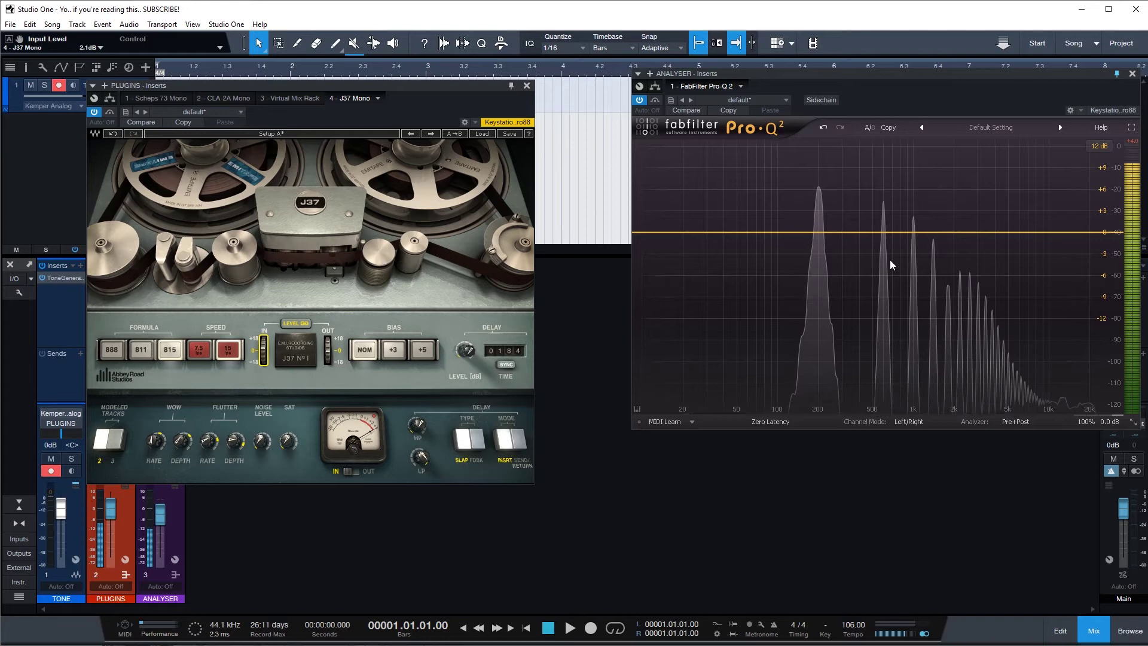
left_click_drag(287, 449, 287, 395)
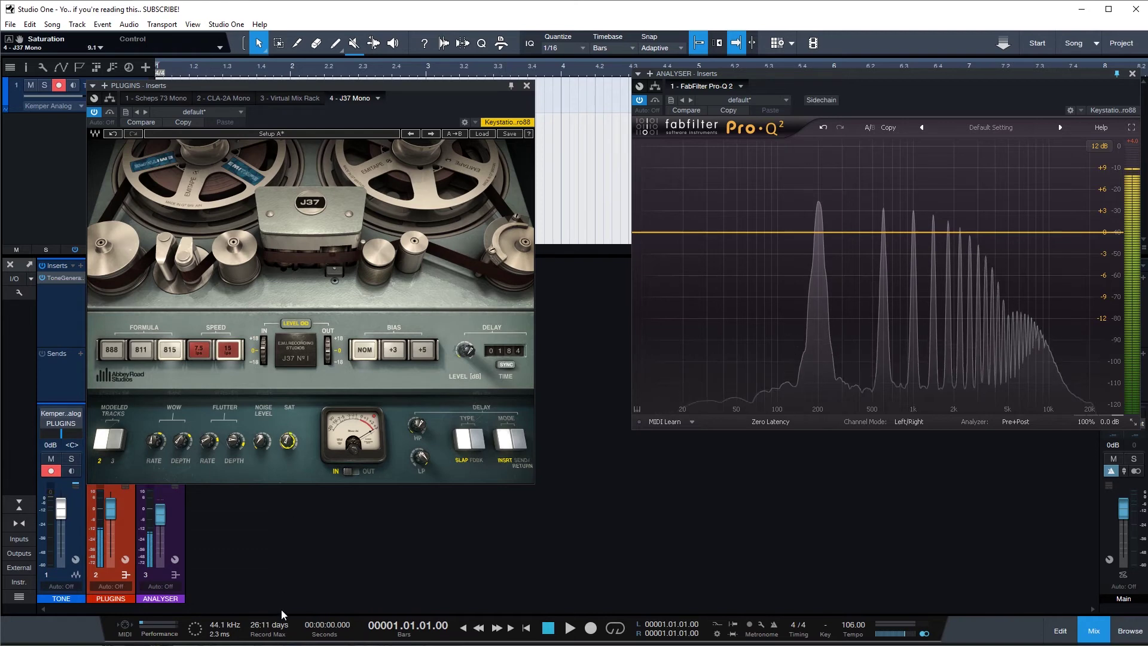
left_click(292, 446, "alt")
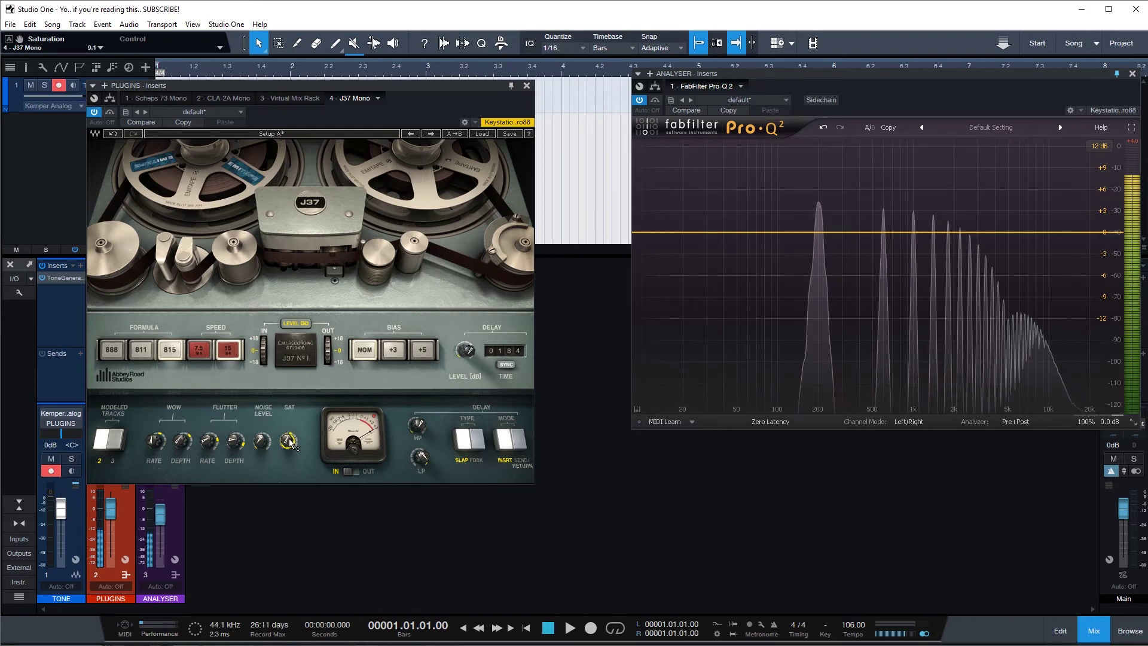
left_click(95, 113)
Close the J37 window, bring back the Pro-Q 2 analyser, and switch off the TONE channel's ToneGenerator.
left_click(527, 85)
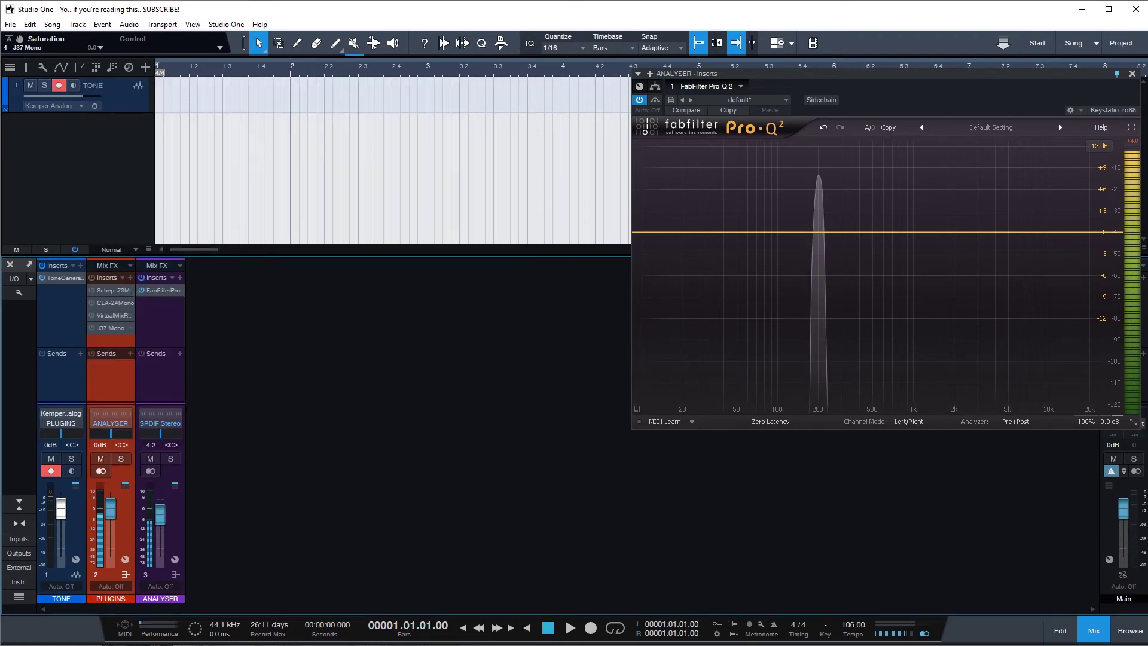
left_click(1132, 74)
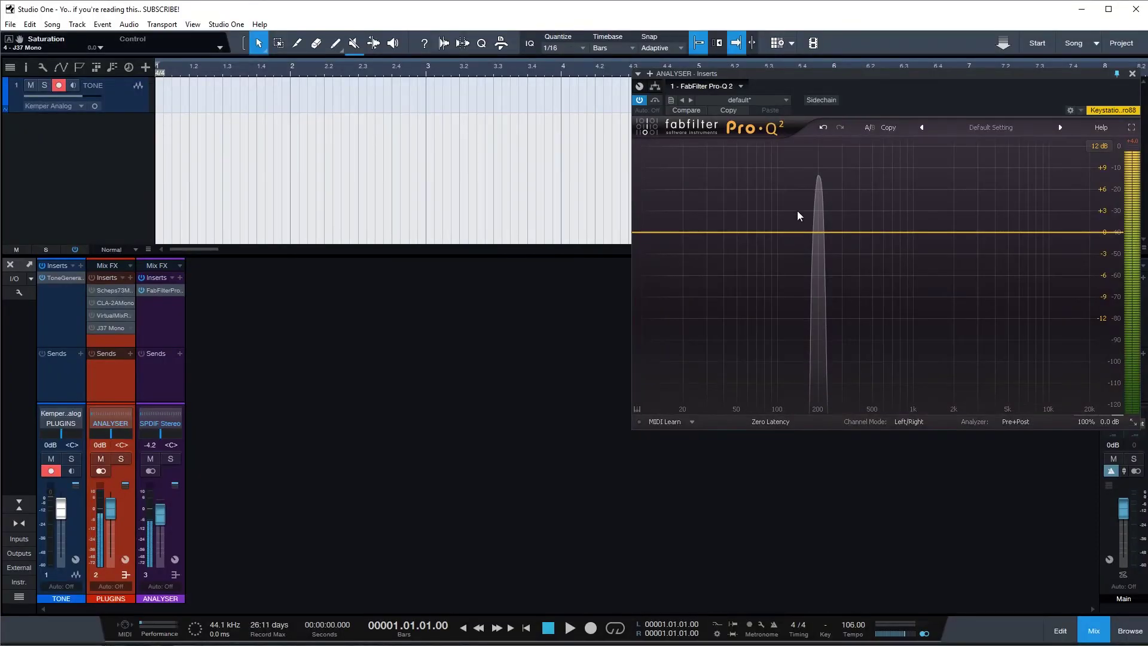
left_click(44, 279)
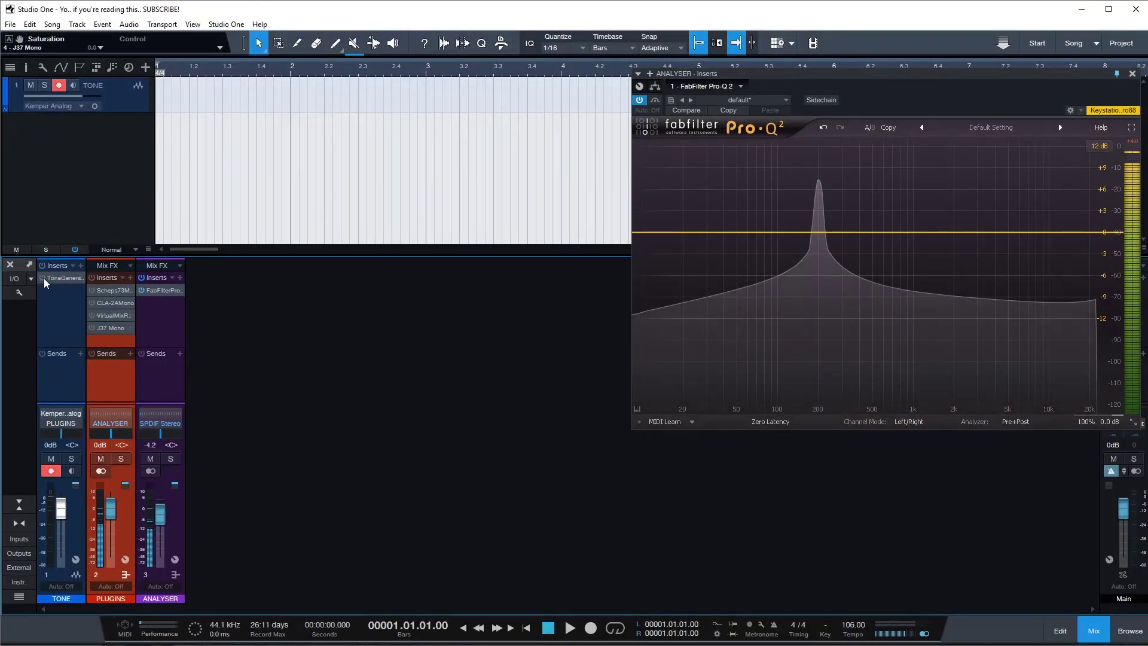